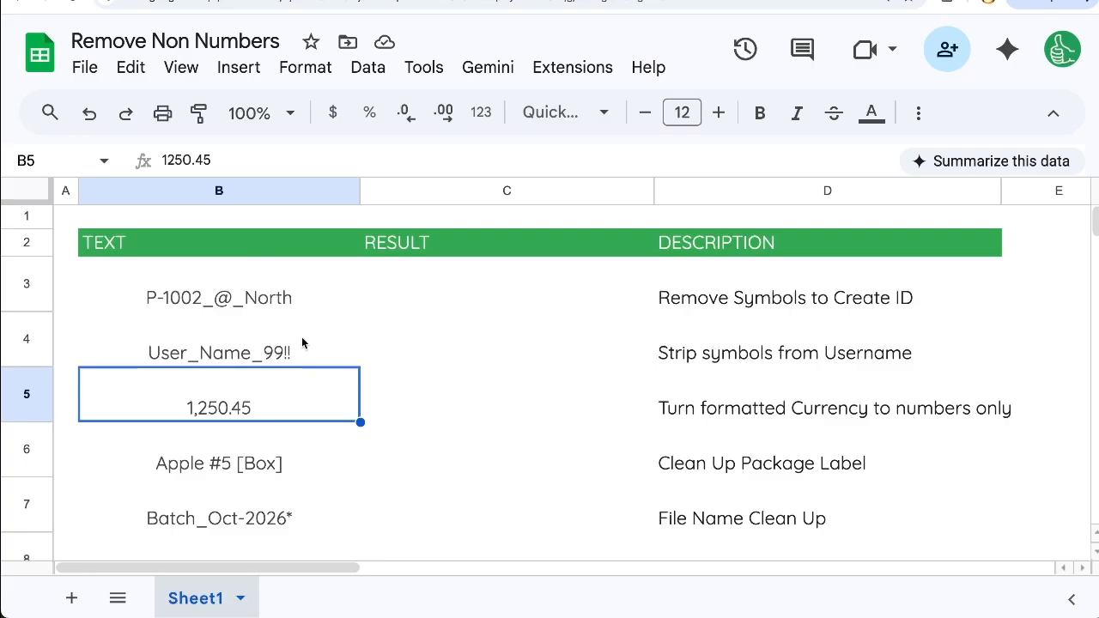
- Add a dollar sign in front of the amount in cell B5
{"action": "left_click", "coordinate": [302, 337]}
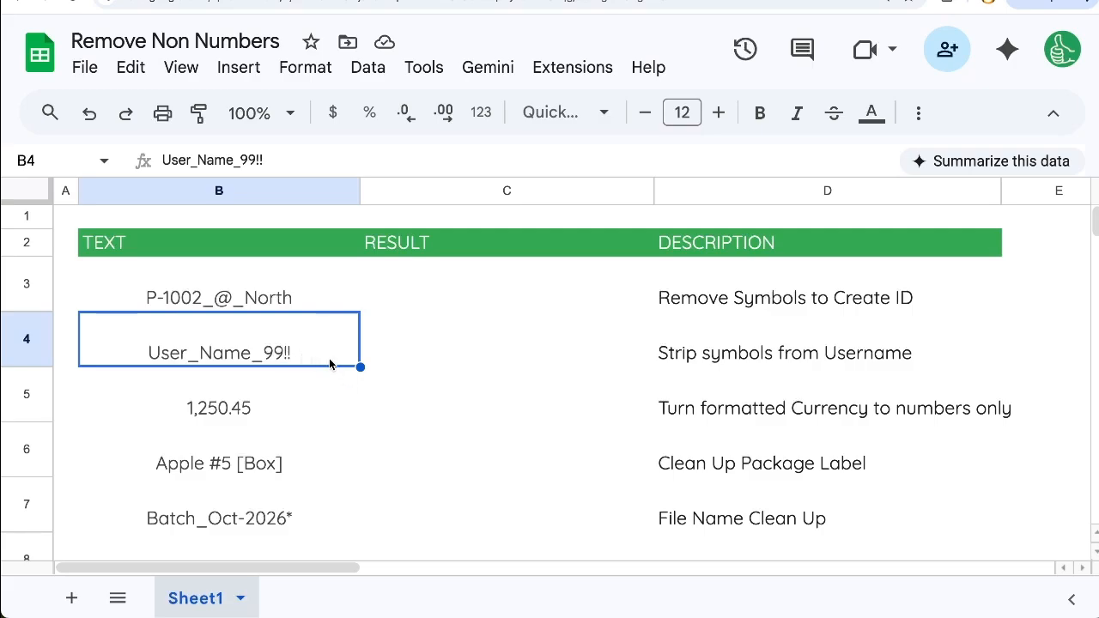
{"action": "left_click", "coordinate": [287, 407]}
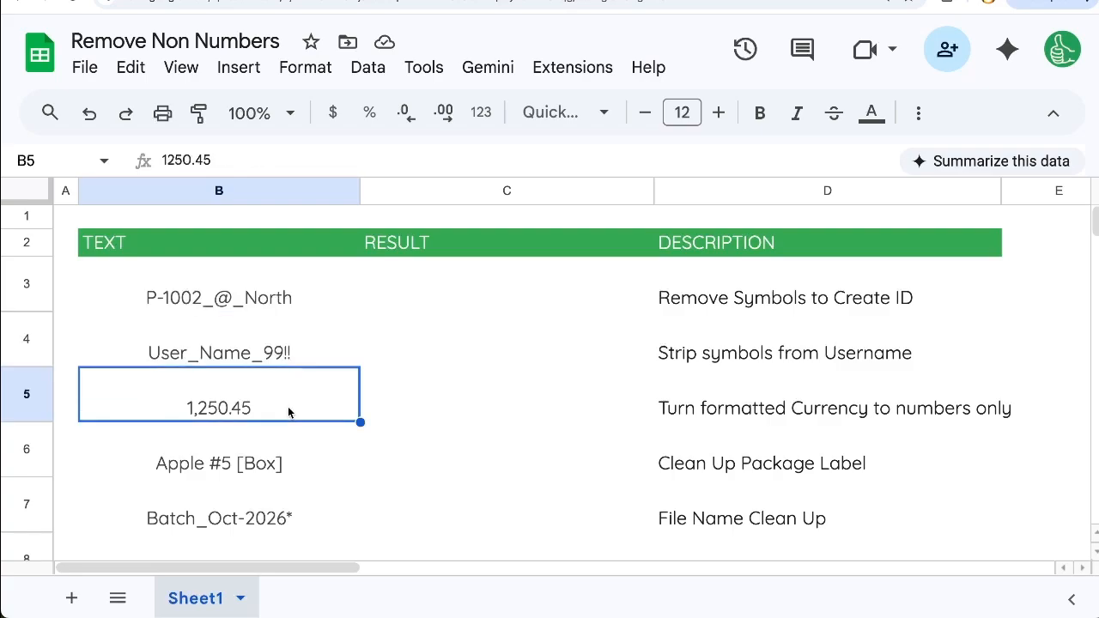
{"action": "double_click", "coordinate": [221, 407]}
{"action": "left_click", "coordinate": [189, 385]}
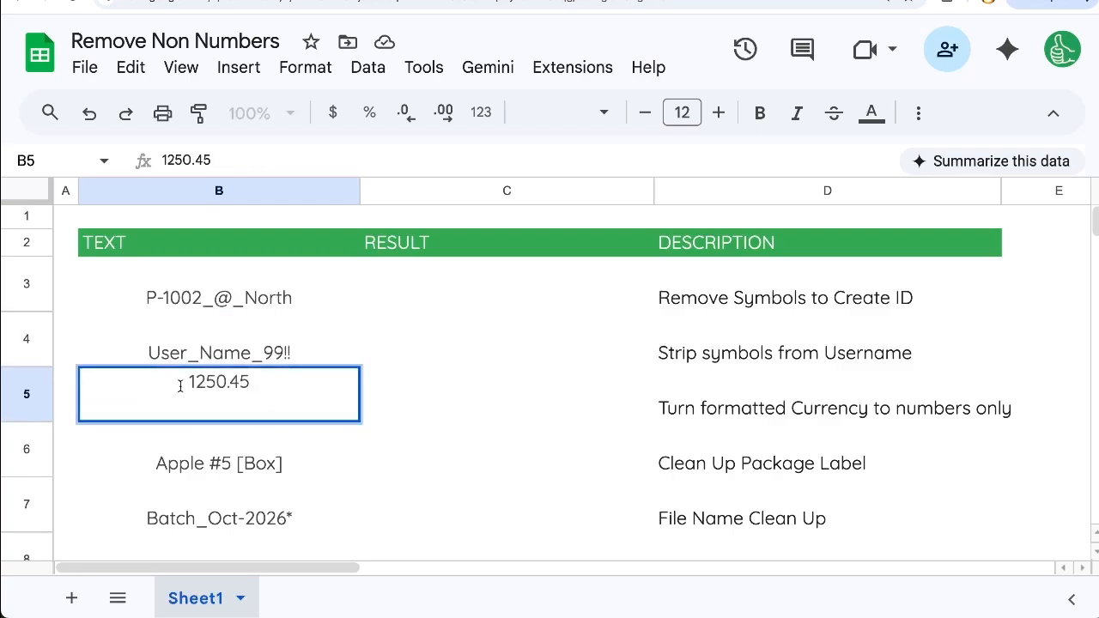
{"action": "type", "text": "$"}
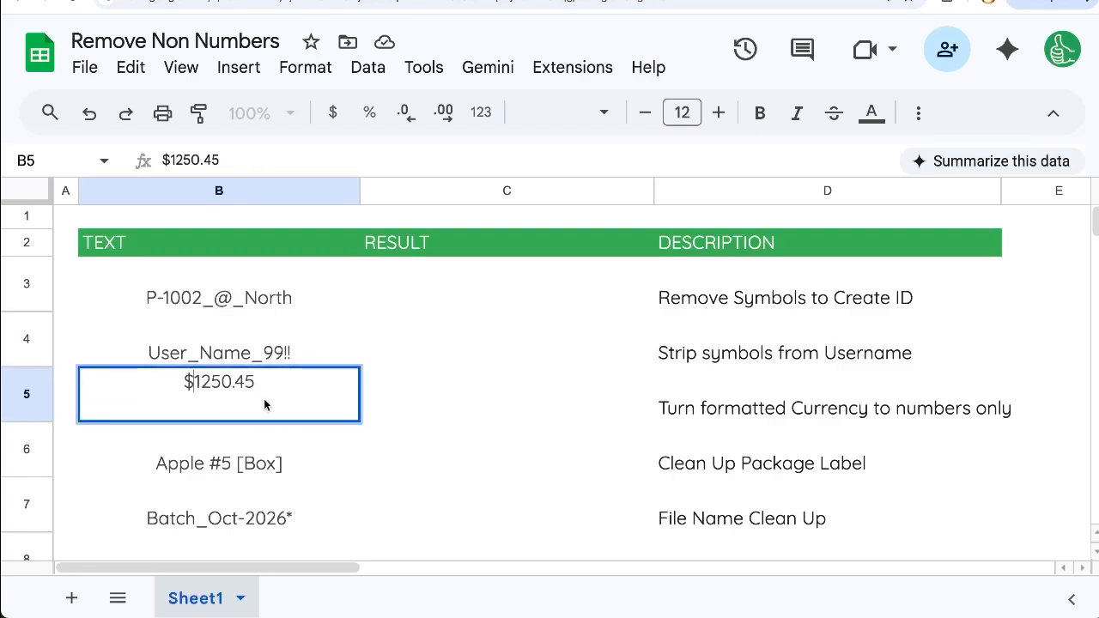
{"action": "left_click", "coordinate": [395, 414]}
{"action": "left_click", "coordinate": [265, 411]}
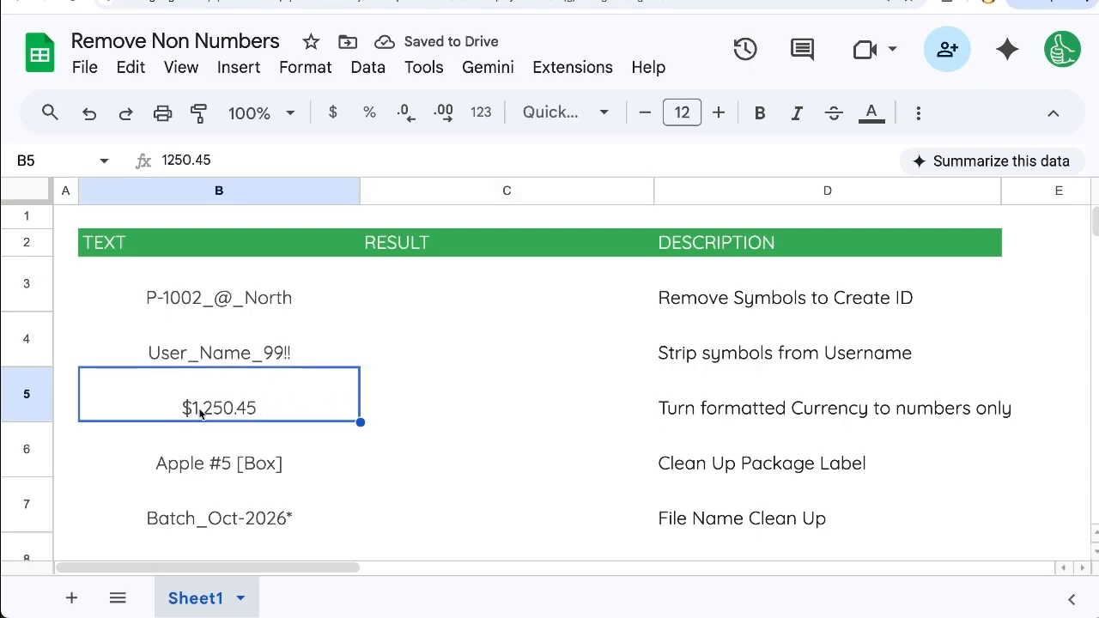
{"action": "left_click", "coordinate": [227, 459]}
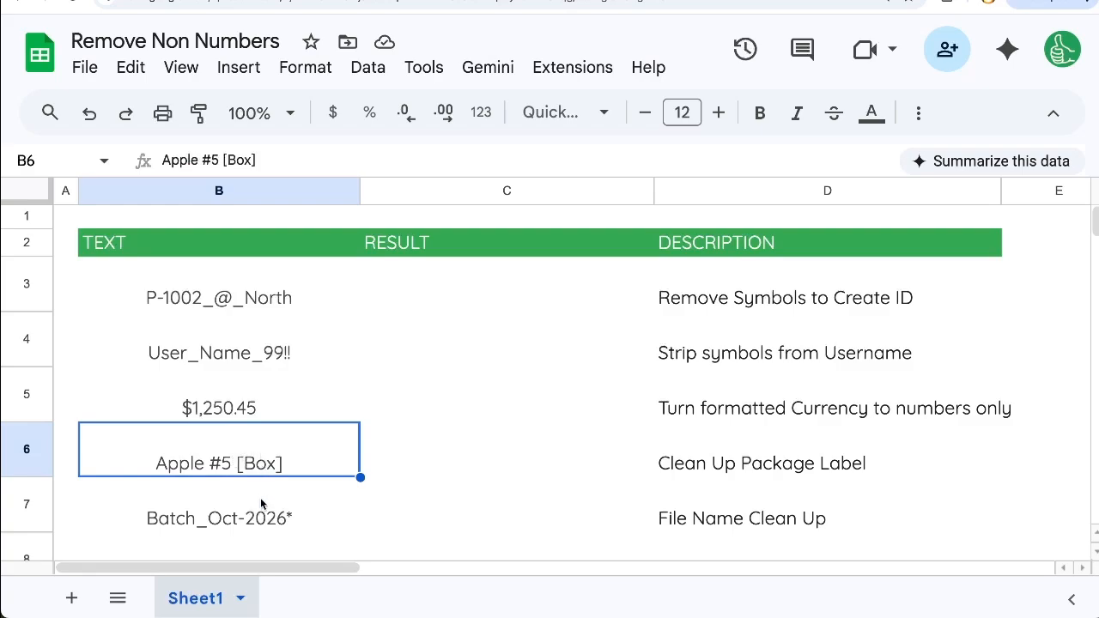
{"action": "left_click", "coordinate": [265, 529]}
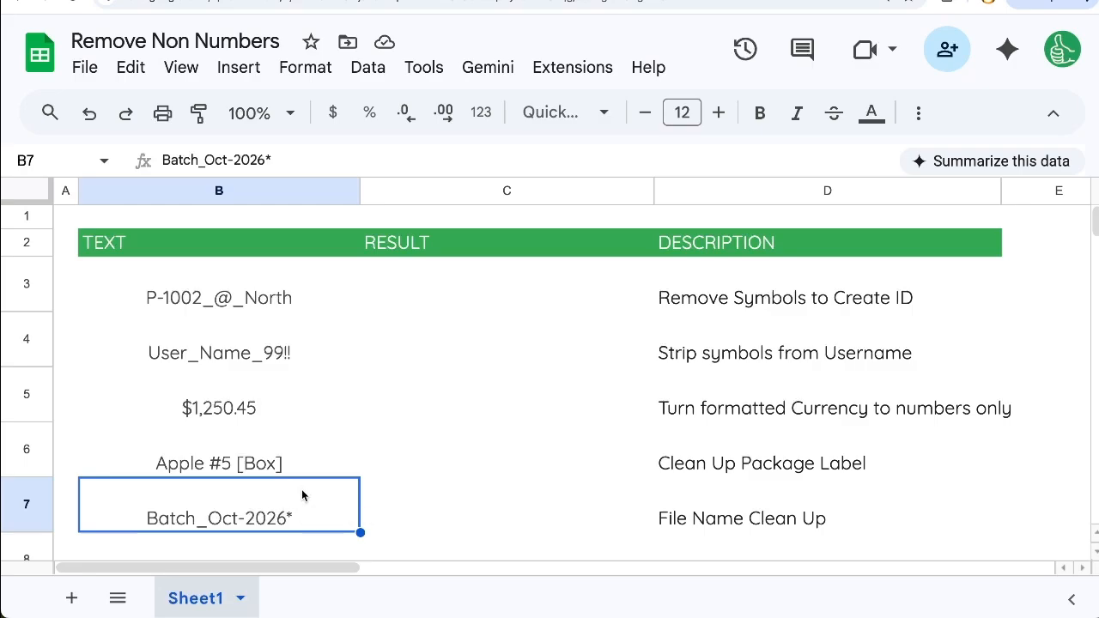
- Start a REGEXREPLACE formula in cell C3 with B3 as its text argument
{"action": "left_click", "coordinate": [428, 322]}
{"action": "key", "text": "Up"}
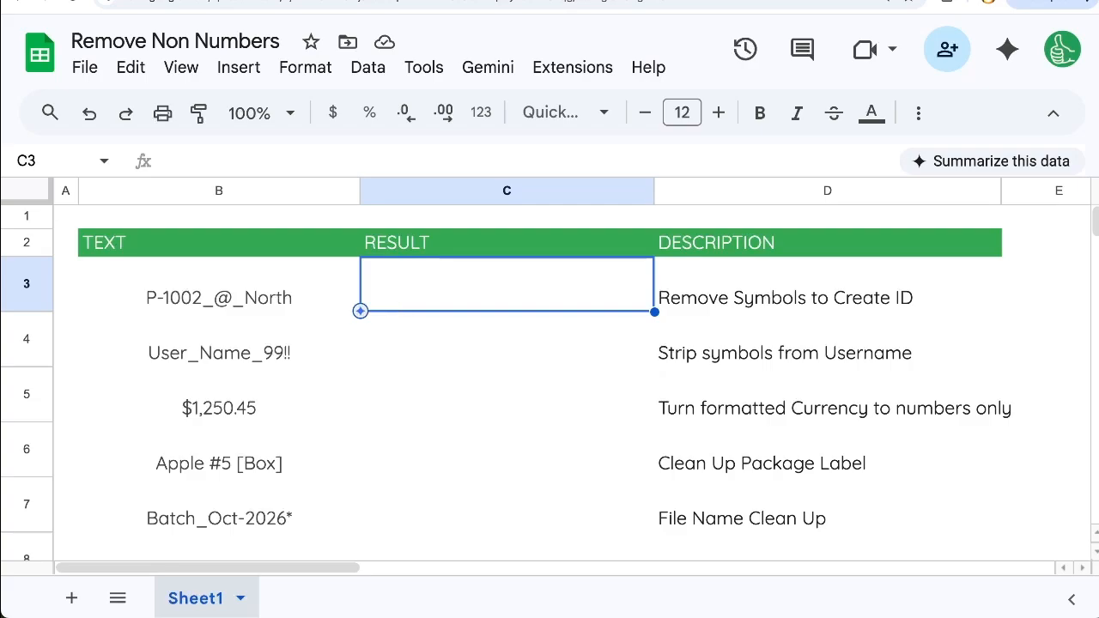
{"action": "type", "text": "=REGEX"}
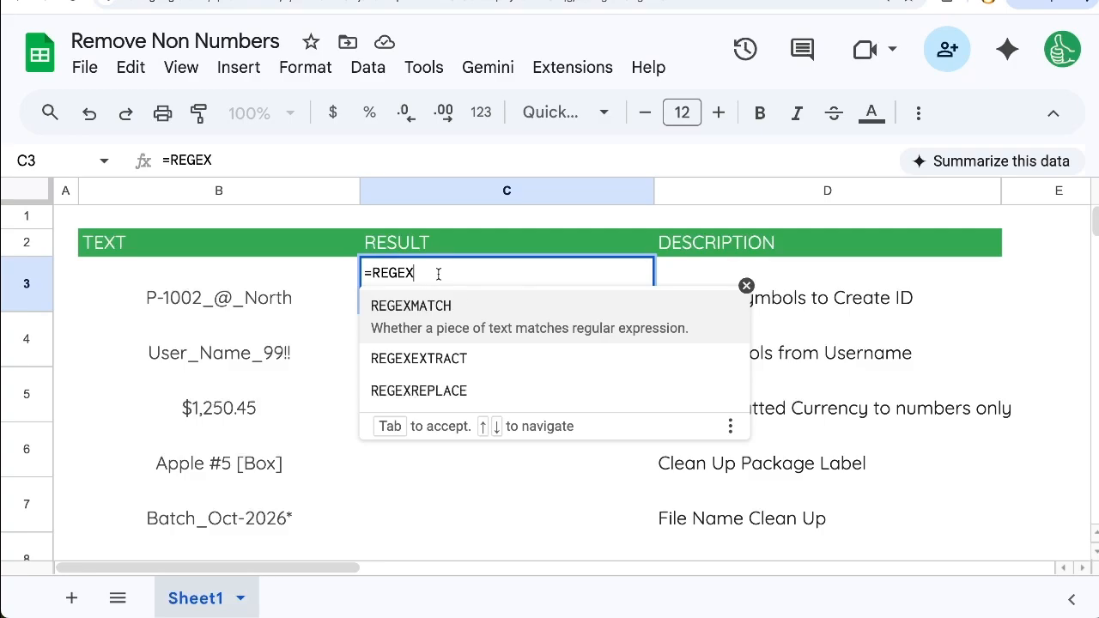
{"action": "type", "text": "REPAC"}
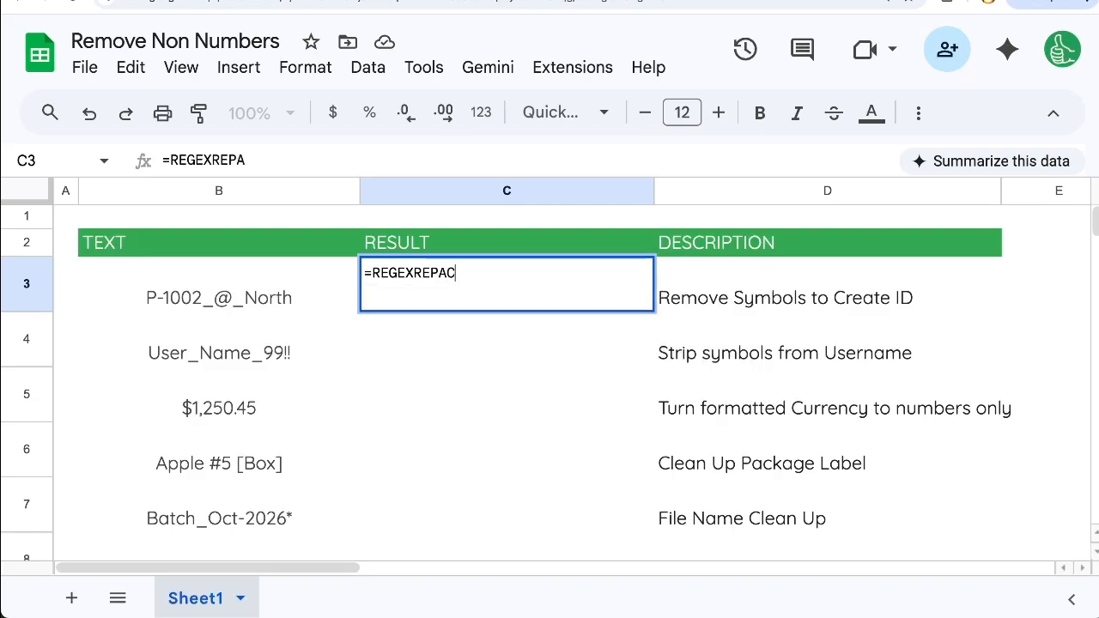
{"action": "key", "text": "BackSpace"}
{"action": "type", "text": "LACE("}
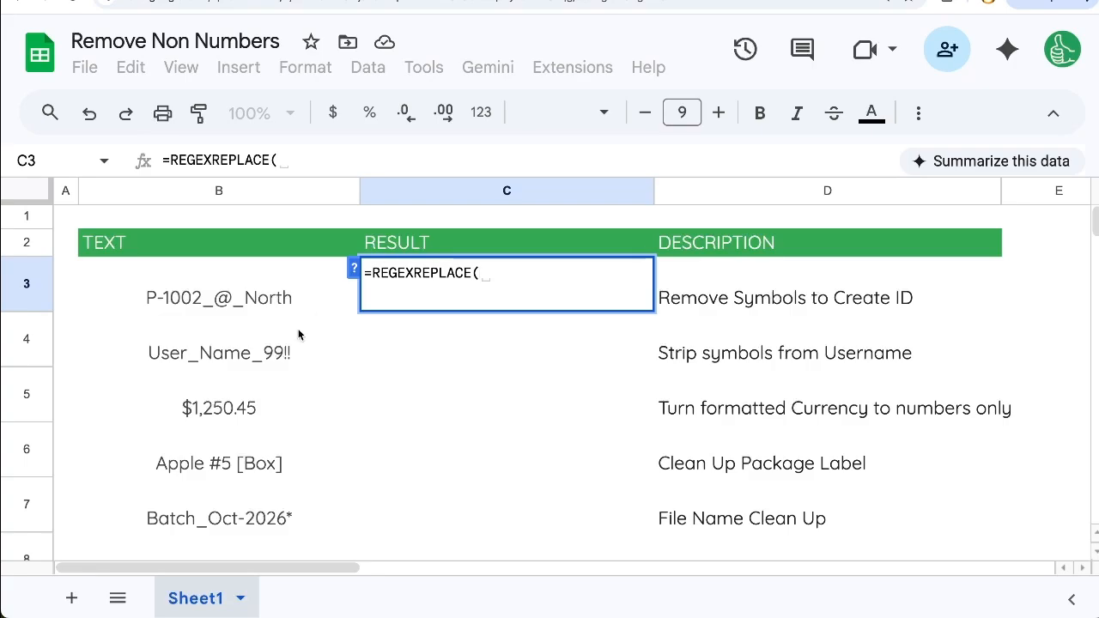
{"action": "left_click", "coordinate": [216, 300]}
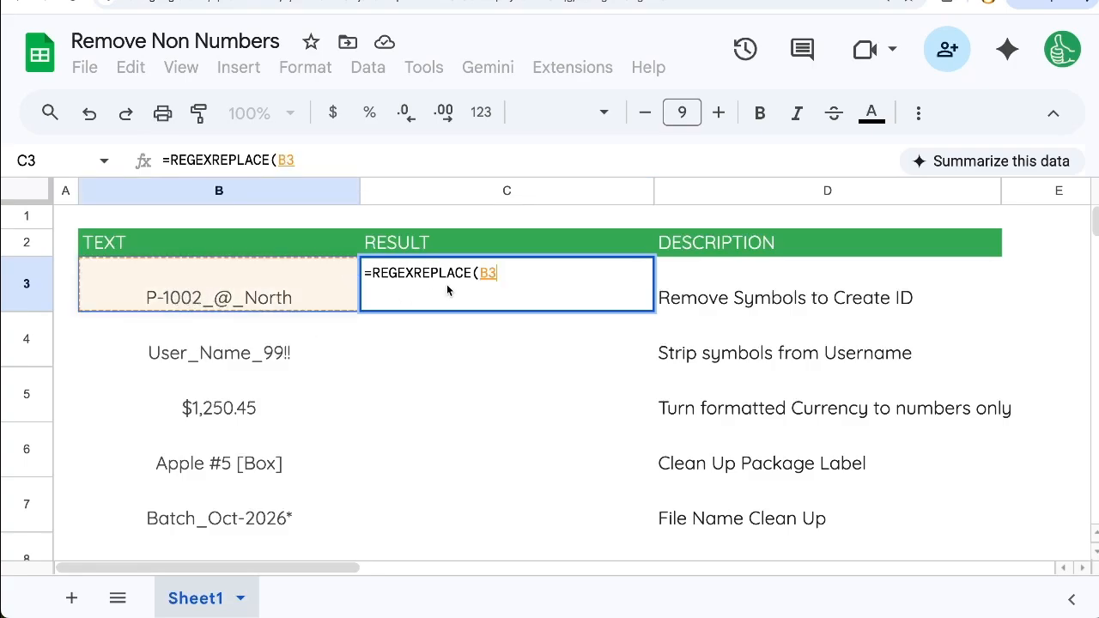
{"action": "type", "text": ","}
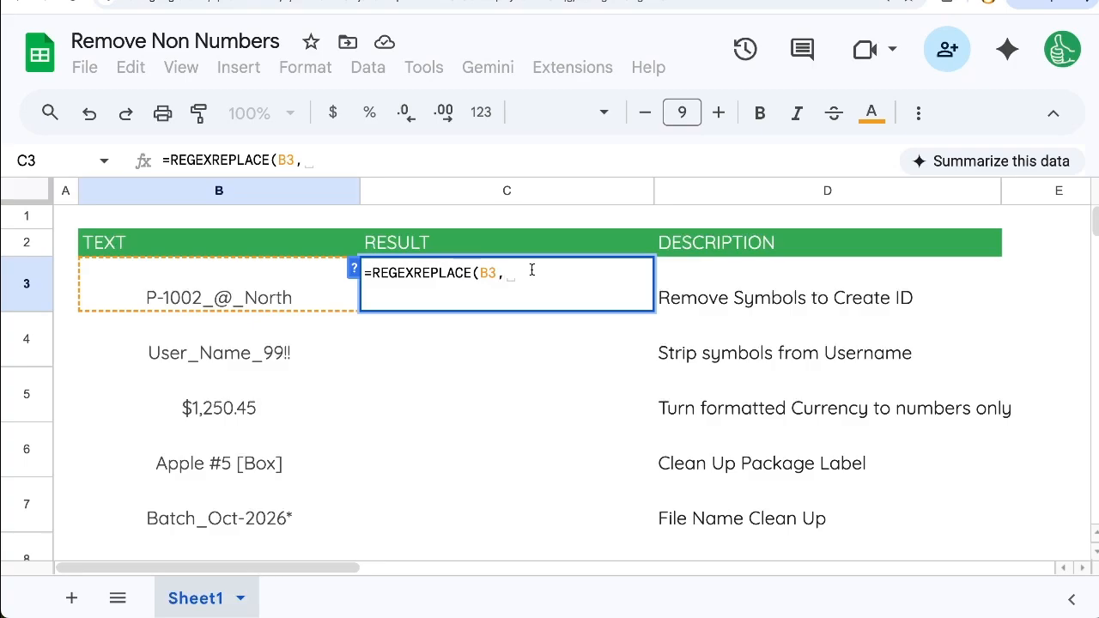
{"action": "key", "text": "BackSpace"}
- Enter "[^a-zA-Z0-9]" as the formula's regular expression so that everything except letters and digits is matched
{"action": "type", "text": "\""}
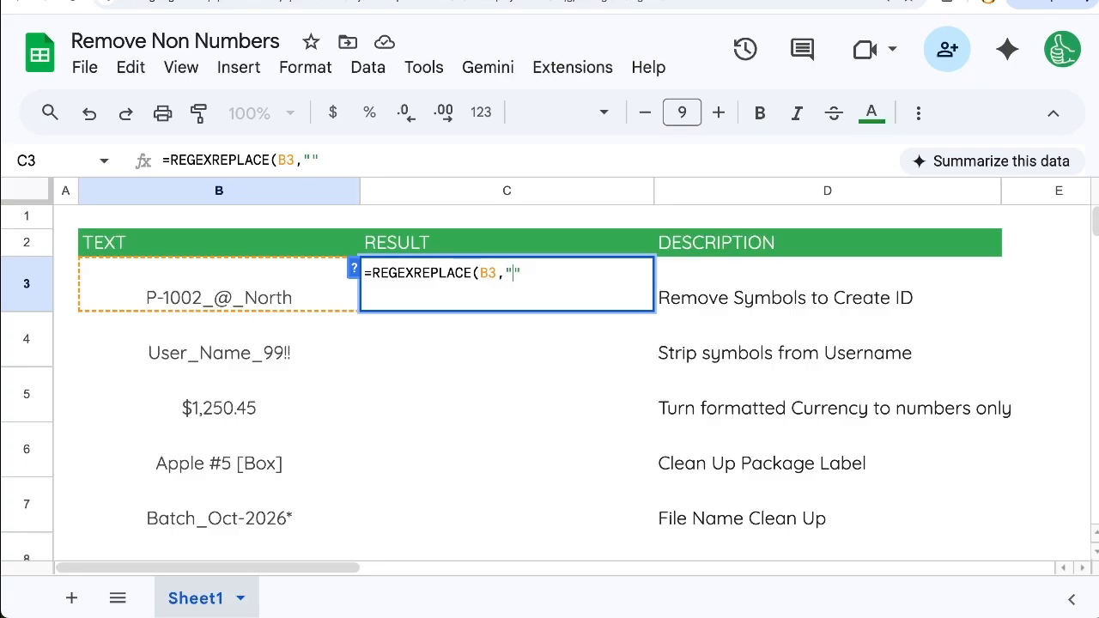
{"action": "type", "text": "["}
{"action": "type", "text": "^"}
{"action": "double_click", "coordinate": [526, 273]}
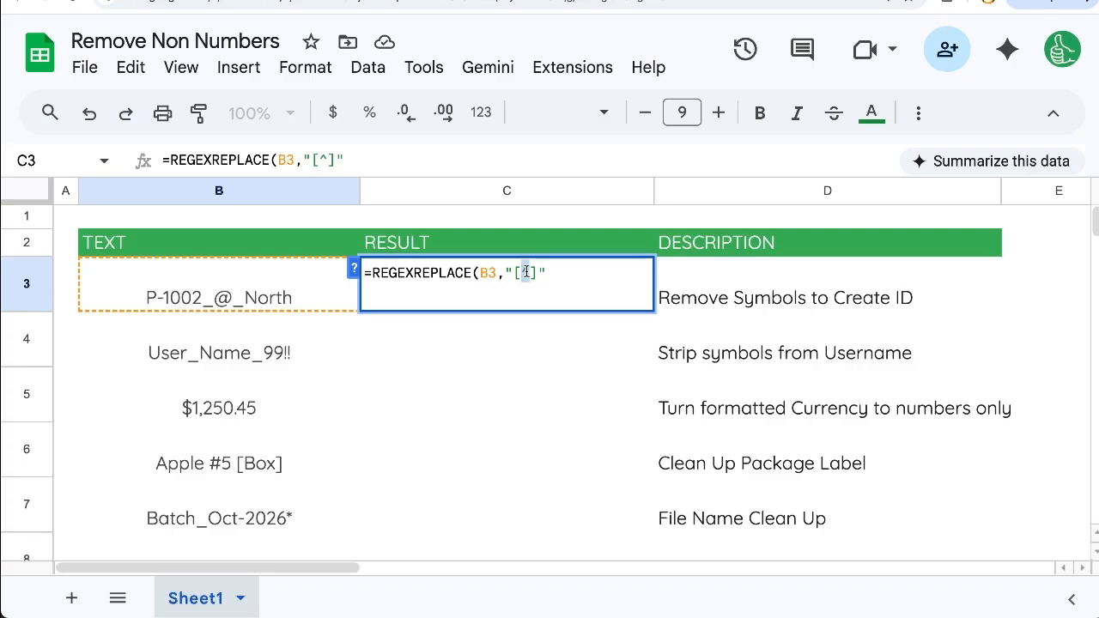
{"action": "left_click", "coordinate": [532, 274]}
{"action": "type", "text": "a-z"}
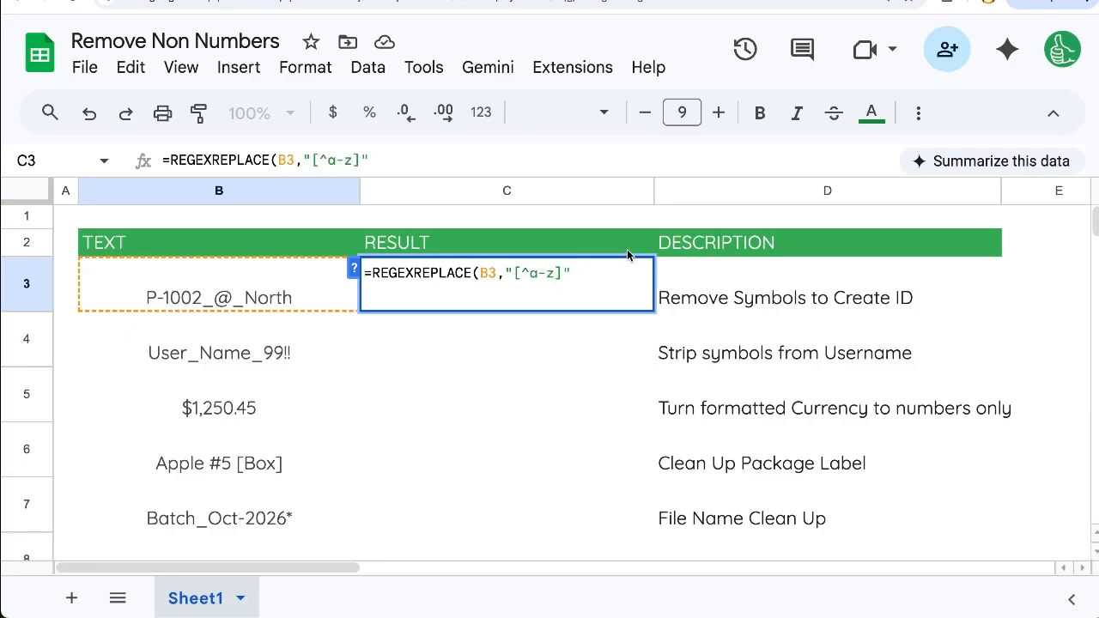
{"action": "type", "text": "A-Z"}
{"action": "left_click_drag", "start_coordinate": [529, 273], "coordinate": [580, 273]}
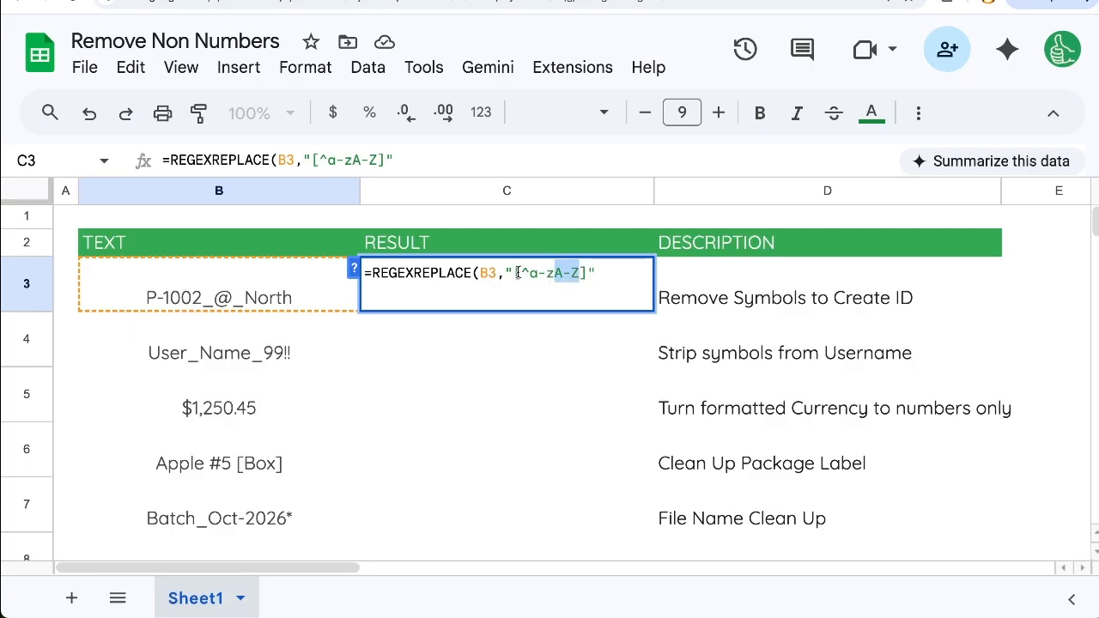
{"action": "left_click_drag", "start_coordinate": [520, 273], "coordinate": [581, 273]}
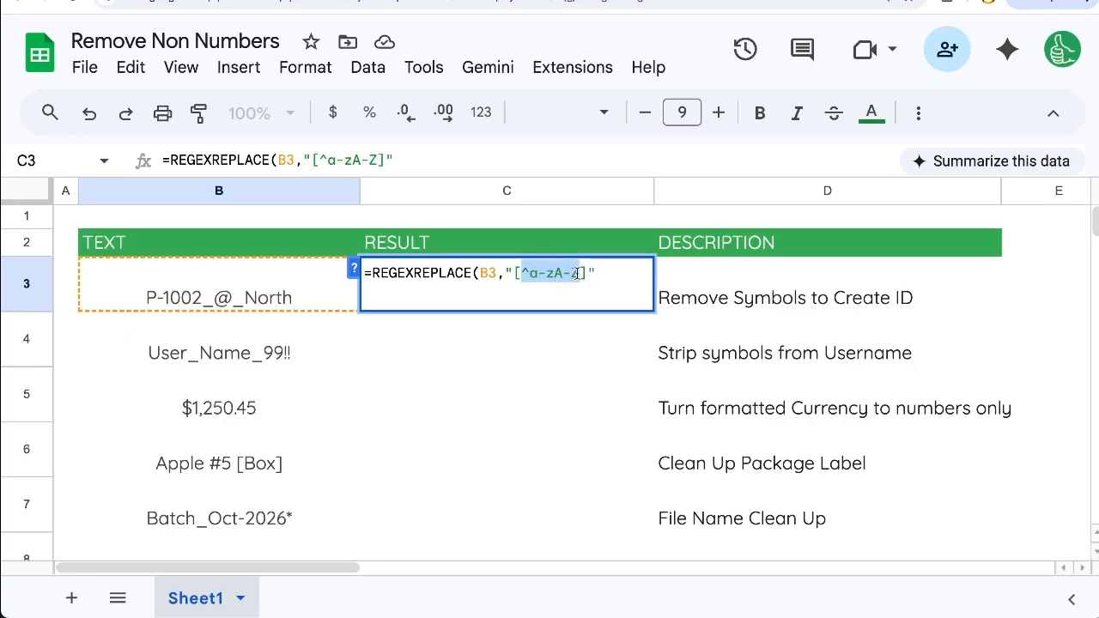
{"action": "left_click", "coordinate": [581, 273]}
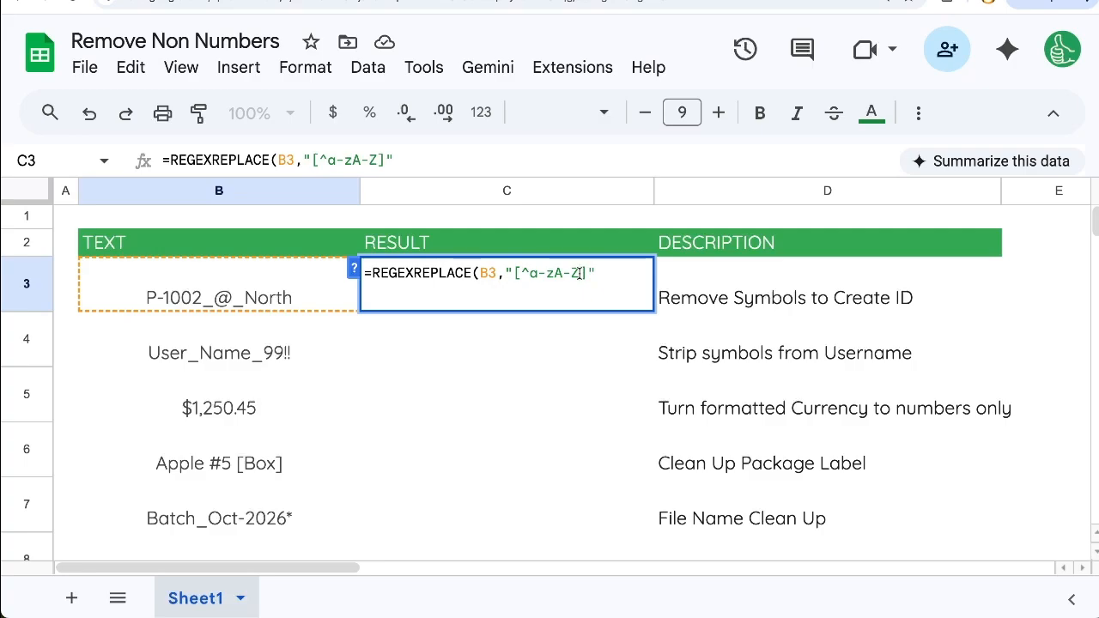
{"action": "type", "text": "0-9"}
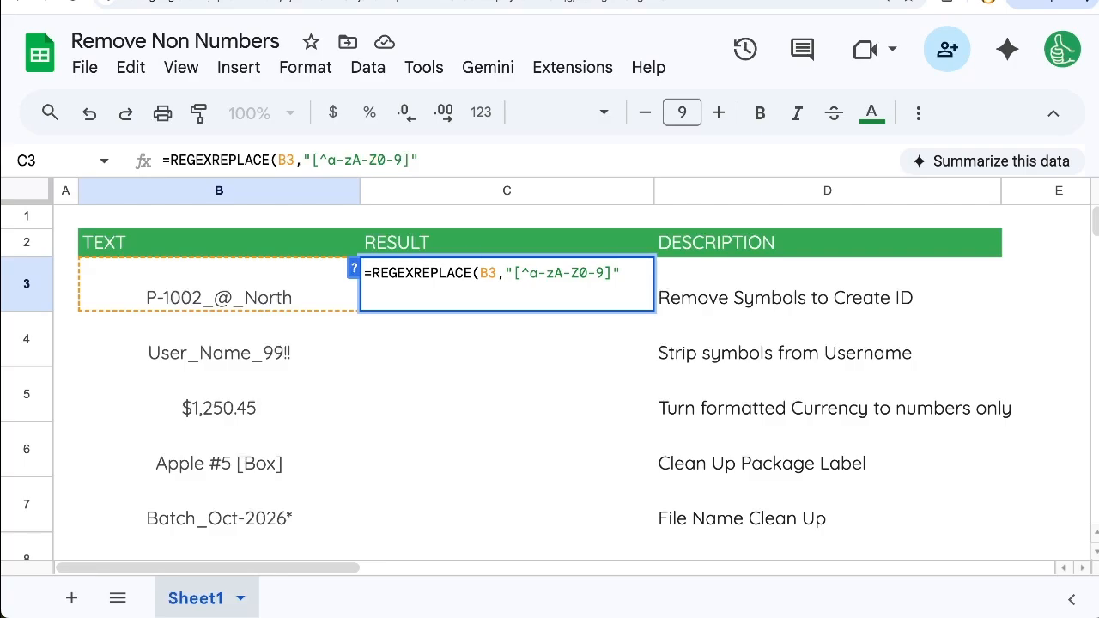
{"action": "left_click_drag", "start_coordinate": [519, 273], "coordinate": [529, 273]}
{"action": "left_click", "coordinate": [528, 275]}
- Finish the C3 formula with an empty string "" as the replacement argument
{"action": "left_click", "coordinate": [627, 274]}
{"action": "type", "text": ","}
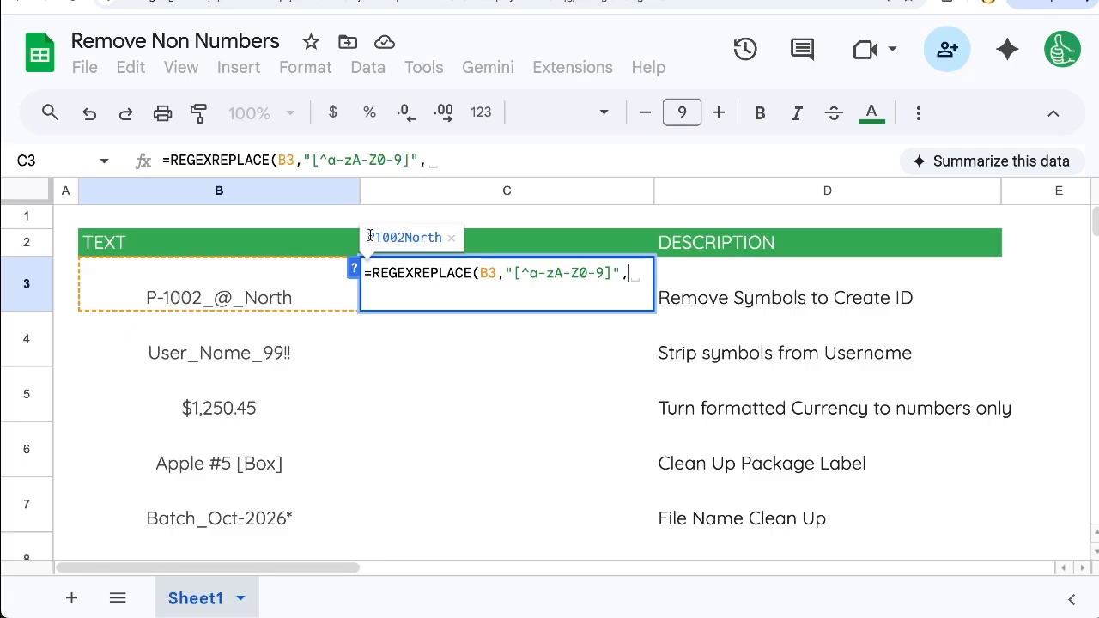
{"action": "left_click_drag", "start_coordinate": [369, 235], "coordinate": [443, 237]}
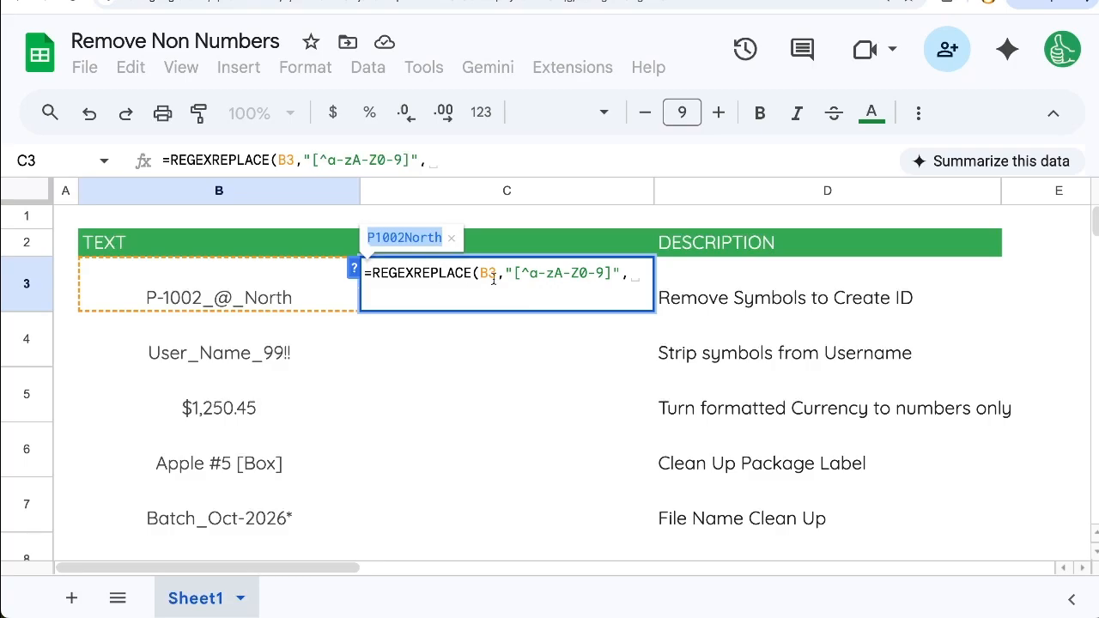
{"action": "left_click", "coordinate": [645, 273]}
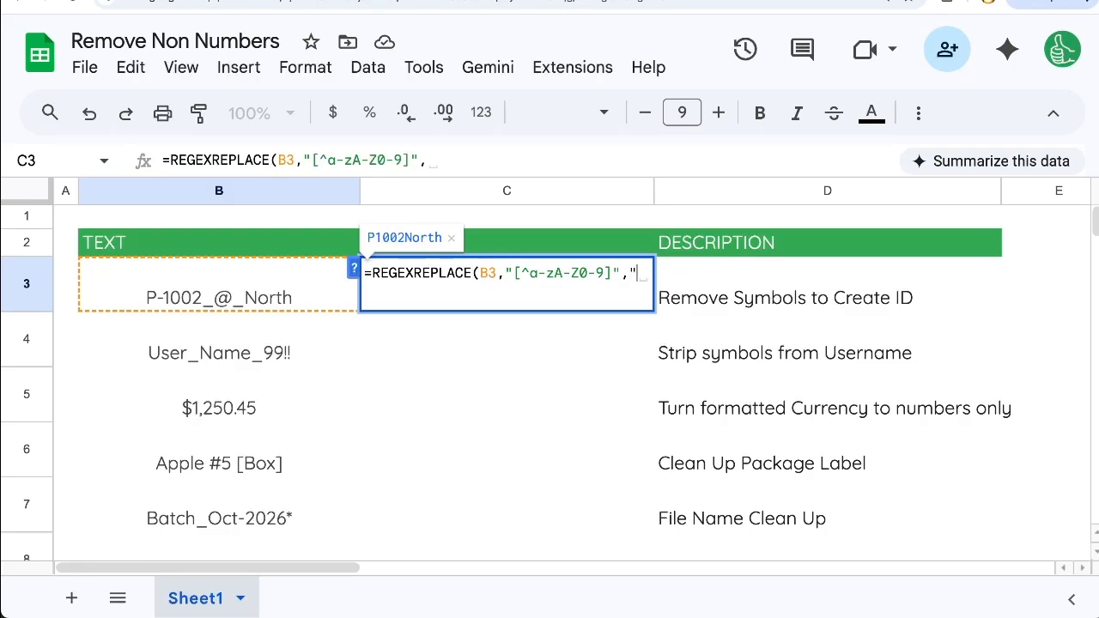
{"action": "type", "text": "\"\""}
{"action": "left_click_drag", "start_coordinate": [644, 273], "coordinate": [630, 273]}
{"action": "left_click", "coordinate": [648, 271]}
{"action": "key", "text": "Return"}
- Copy the formula from C3 into cells C4, C5 and C6
{"action": "left_click", "coordinate": [544, 289]}
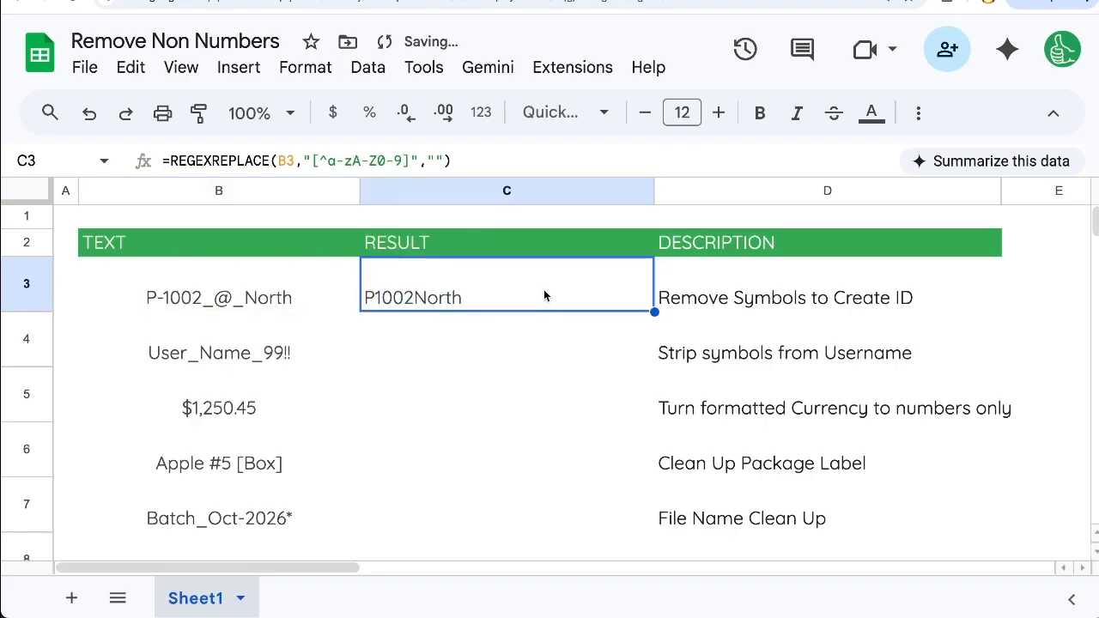
{"action": "key", "text": "super+c"}
{"action": "key", "text": "Down"}
{"action": "key", "text": "super+v"}
{"action": "key", "text": "Down"}
{"action": "key", "text": "super+v"}
{"action": "key", "text": "Down"}
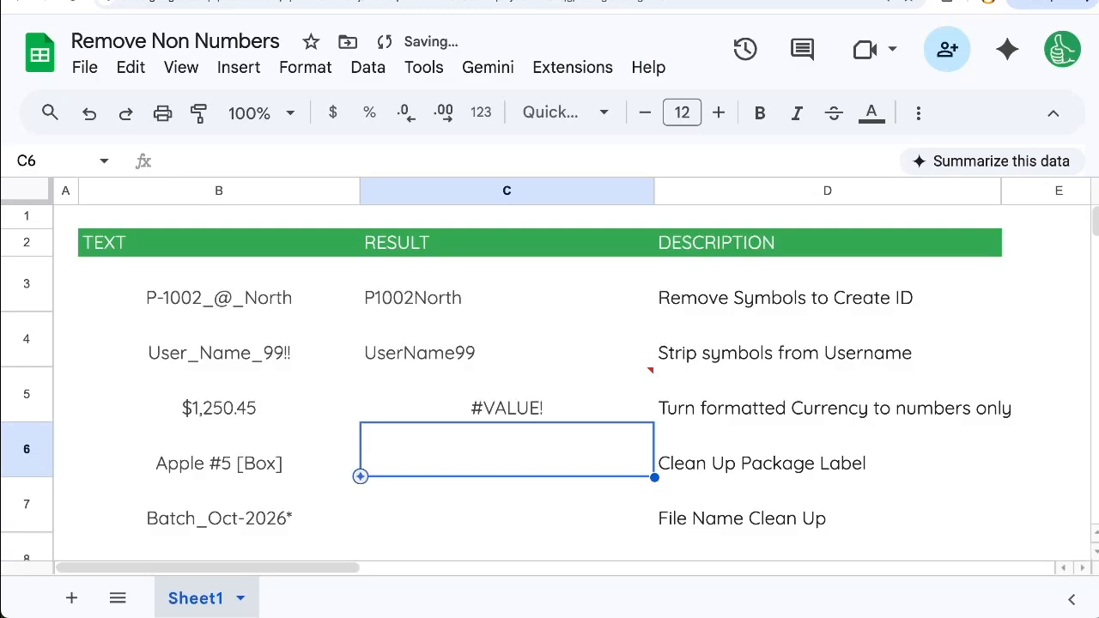
{"action": "key", "text": "super+v"}
- Read the error on C5 and set the number format of B5 to Plain text
{"action": "key", "text": "Up"}
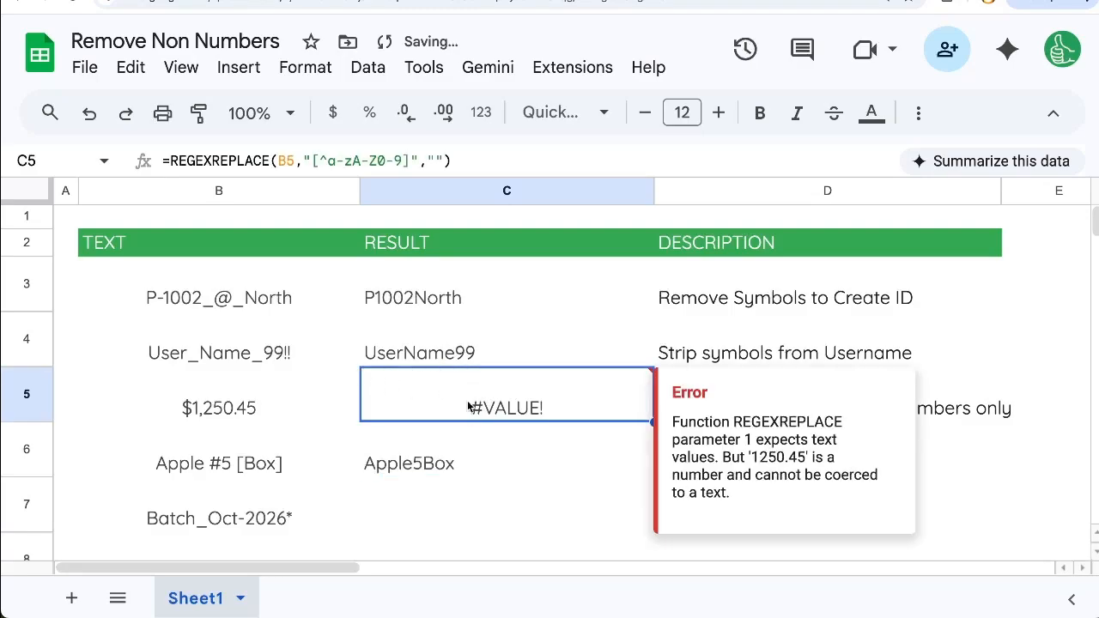
{"action": "left_click_drag", "start_coordinate": [735, 422], "coordinate": [798, 475]}
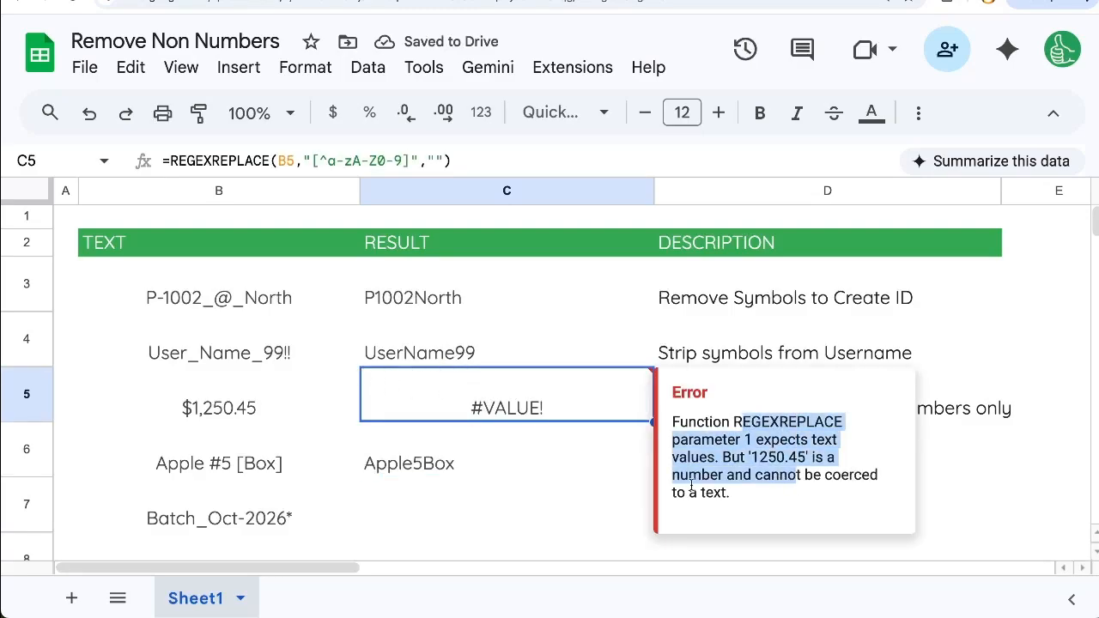
{"action": "left_click", "coordinate": [753, 509]}
{"action": "left_click", "coordinate": [331, 409]}
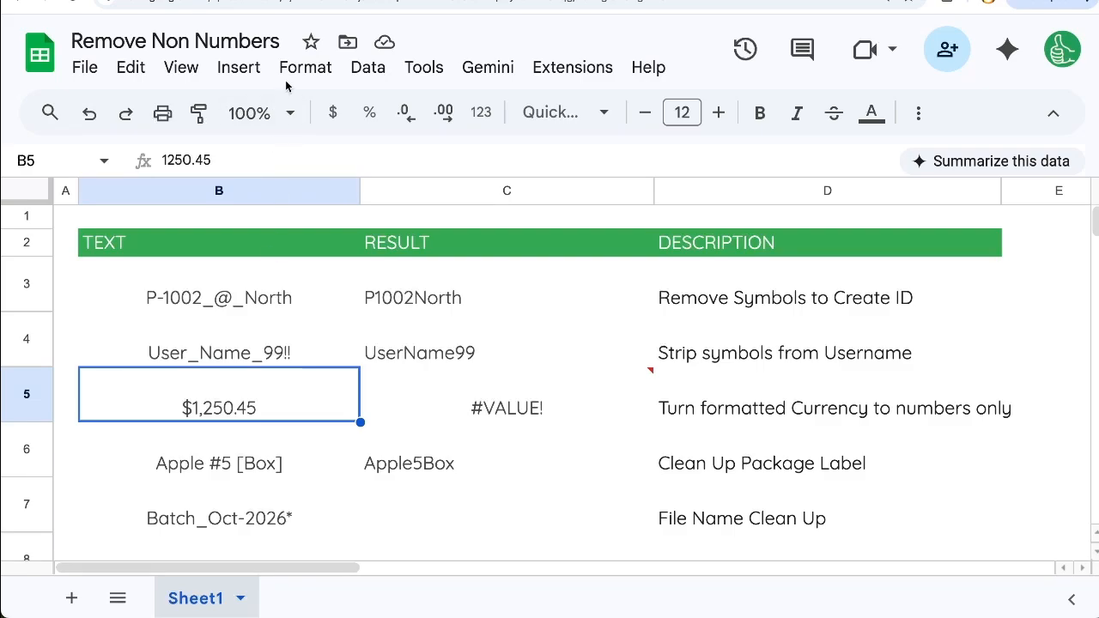
{"action": "left_click", "coordinate": [304, 67]}
{"action": "mouse_move", "coordinate": [378, 220]}
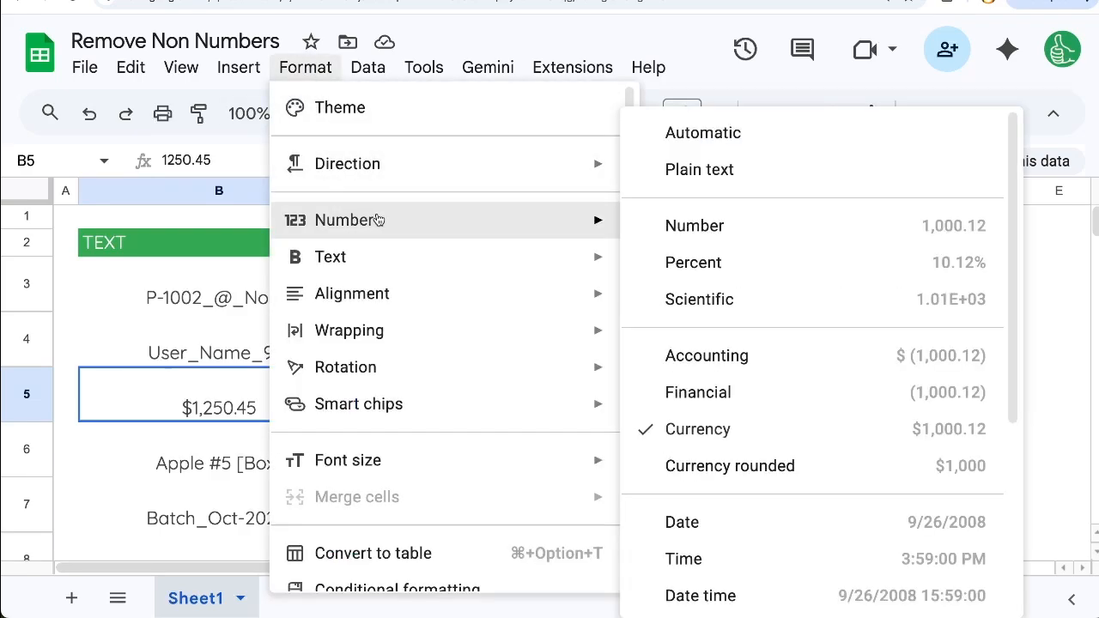
{"action": "left_click", "coordinate": [657, 169]}
{"action": "left_click", "coordinate": [414, 391]}
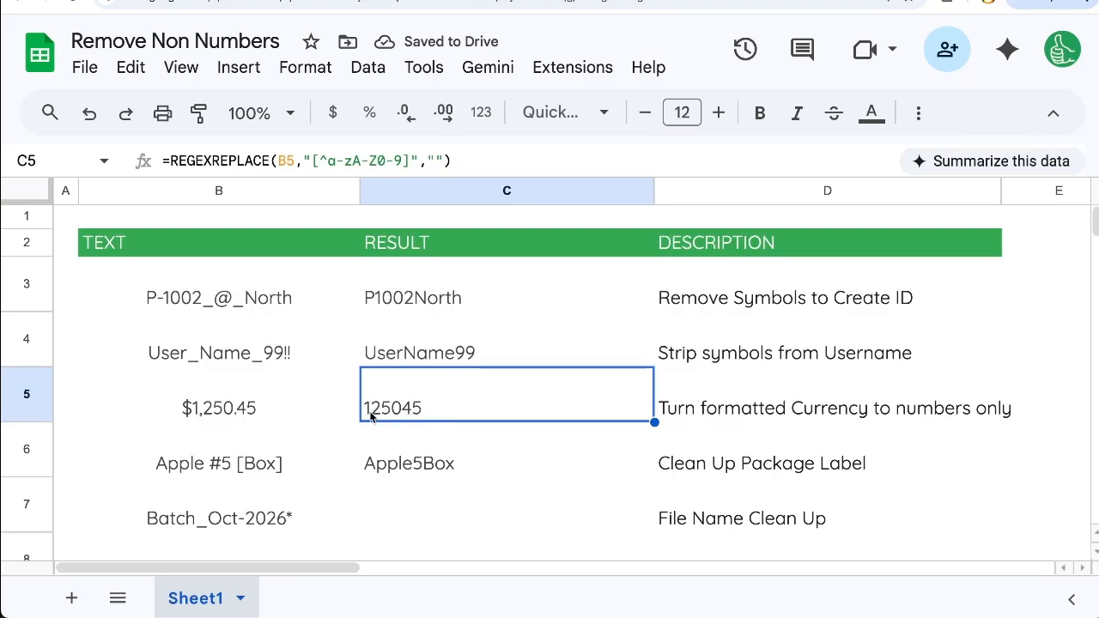
- Change the amount in B5 to $1,250,450 and check the result in C5
{"action": "left_click", "coordinate": [265, 410]}
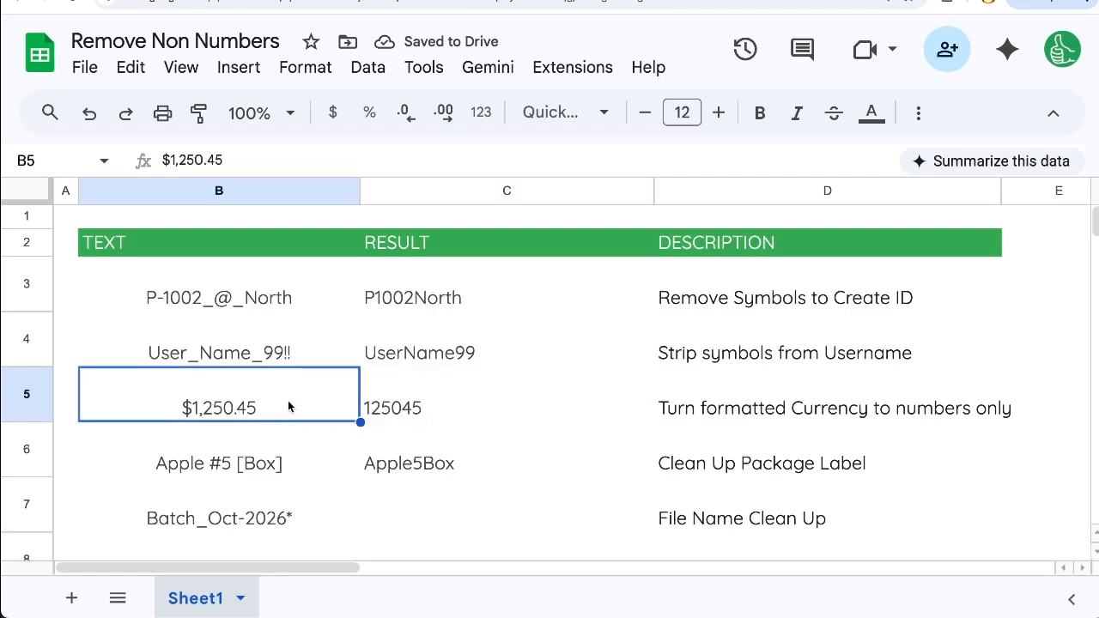
{"action": "double_click", "coordinate": [247, 410]}
{"action": "left_click_drag", "start_coordinate": [235, 389], "coordinate": [242, 389]}
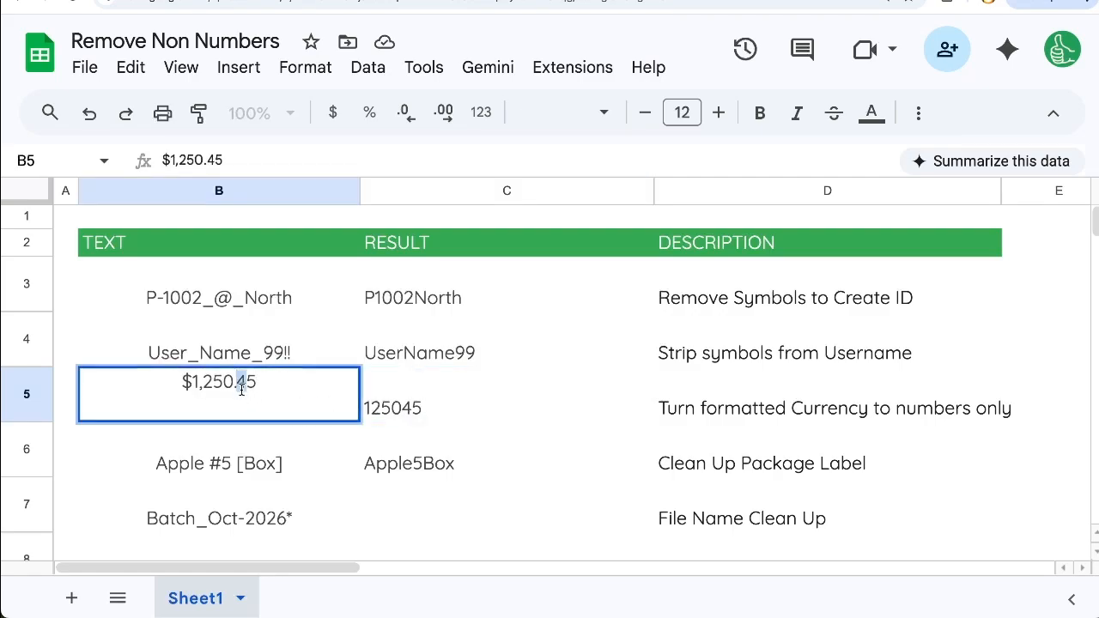
{"action": "left_click", "coordinate": [236, 389]}
{"action": "left_click_drag", "start_coordinate": [237, 381], "coordinate": [260, 384]}
{"action": "left_click", "coordinate": [241, 381]}
{"action": "left_click", "coordinate": [238, 382]}
{"action": "key", "text": "BackSpace"}
{"action": "type", "text": ",25"}
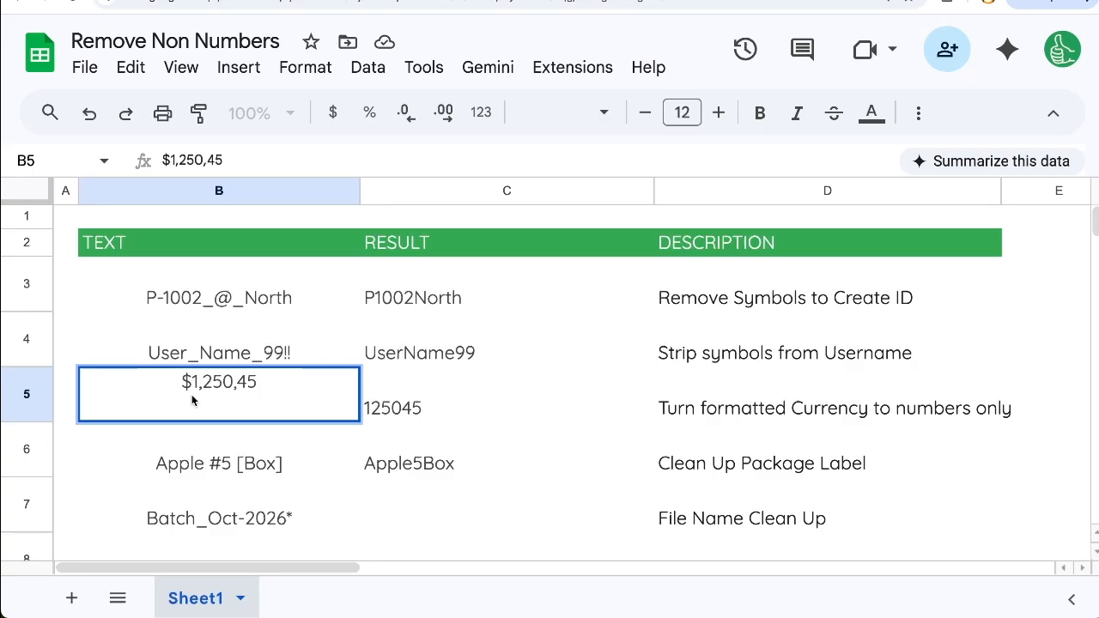
{"action": "type", "text": "0"}
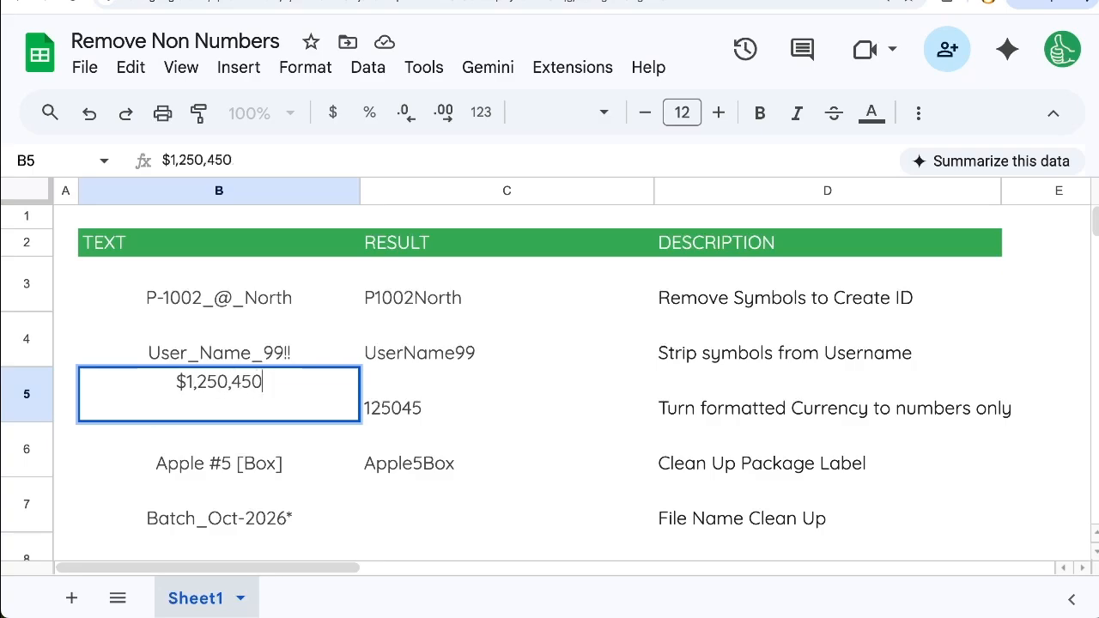
{"action": "key", "text": "Return"}
{"action": "left_click", "coordinate": [243, 411]}
{"action": "left_click", "coordinate": [363, 402]}
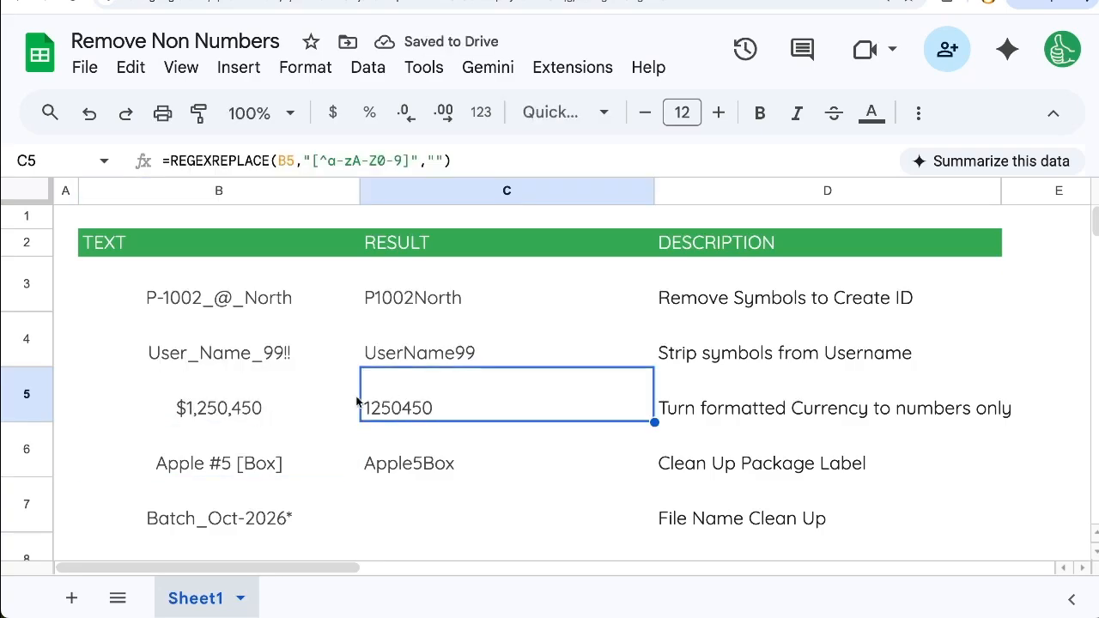
- Compare the source texts in B5 and B6 with their cleaned results in C5 and C6
{"action": "left_click", "coordinate": [222, 408]}
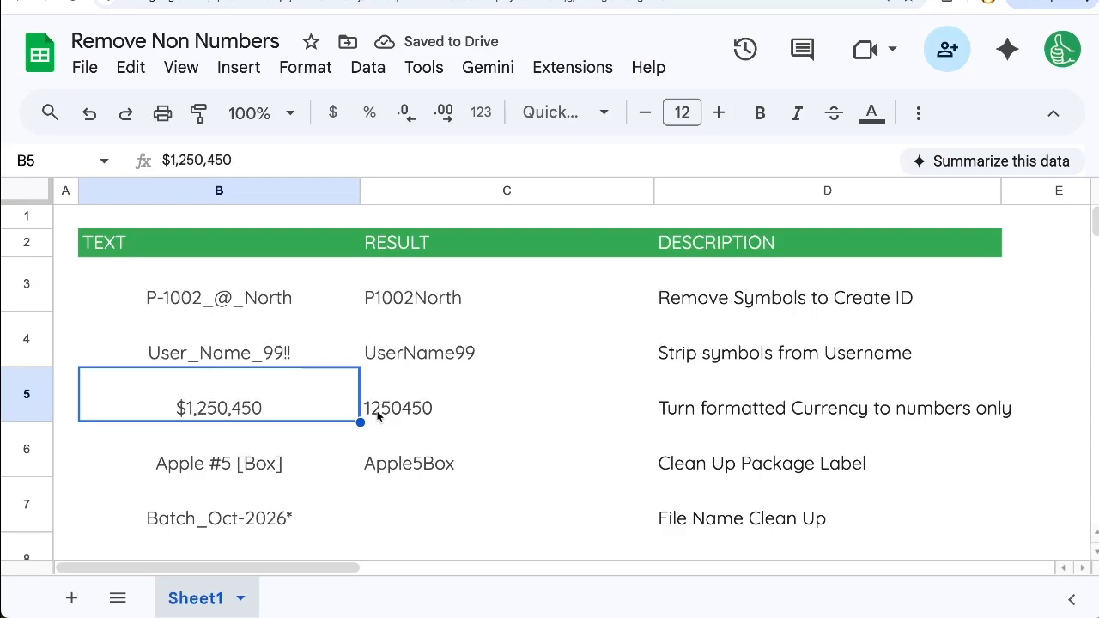
{"action": "left_click", "coordinate": [378, 416]}
{"action": "left_click", "coordinate": [223, 409]}
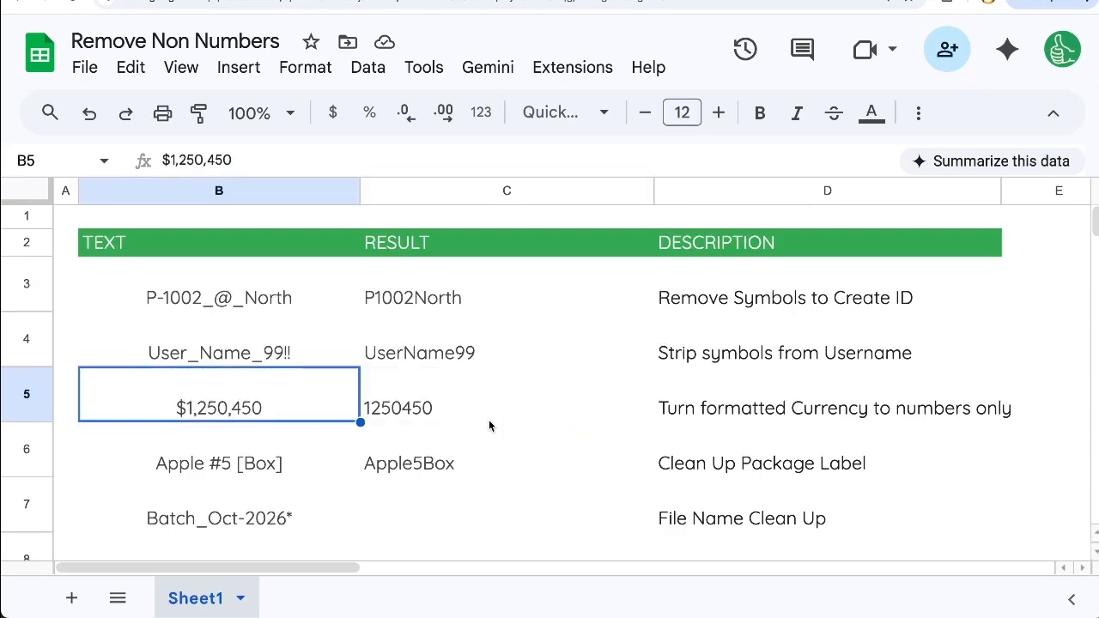
{"action": "left_click", "coordinate": [413, 445]}
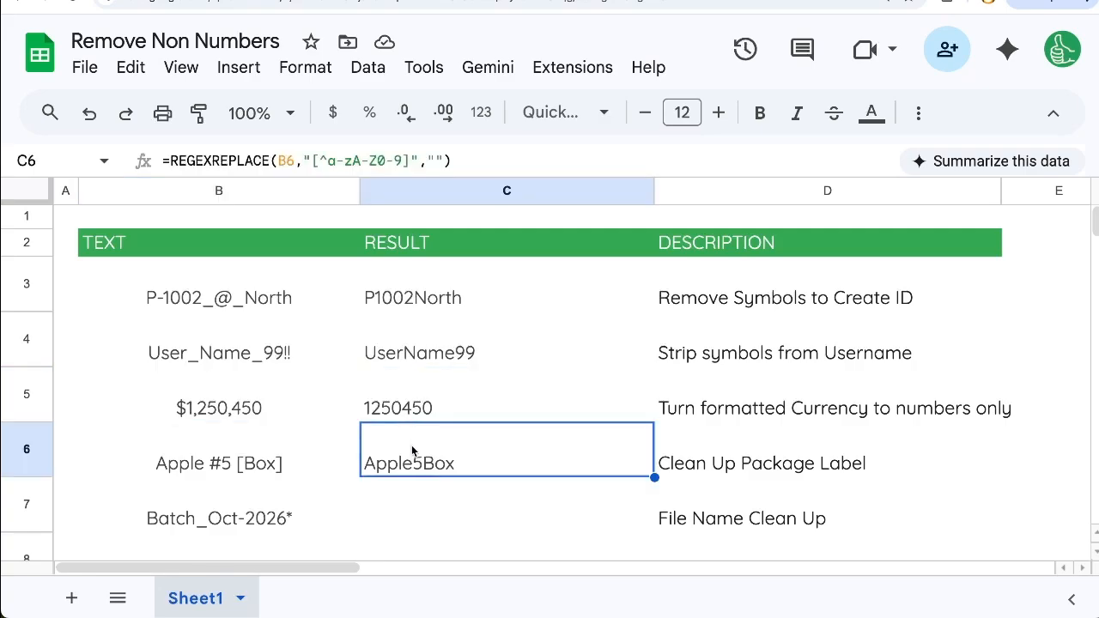
{"action": "left_click", "coordinate": [246, 469]}
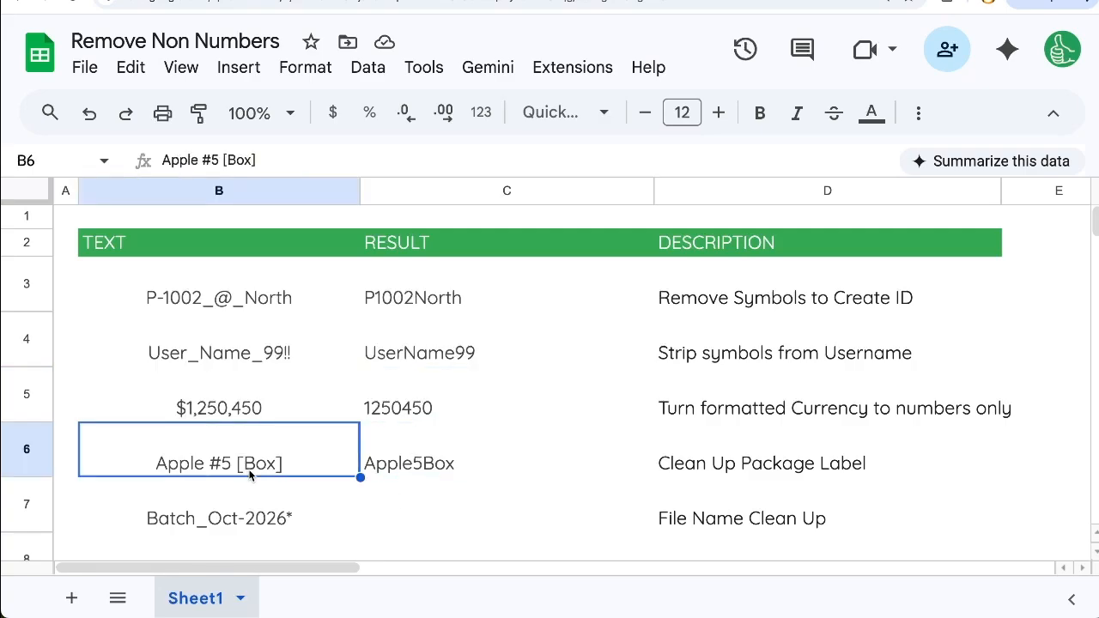
{"action": "double_click", "coordinate": [214, 468]}
{"action": "left_click_drag", "start_coordinate": [146, 449], "coordinate": [251, 447]}
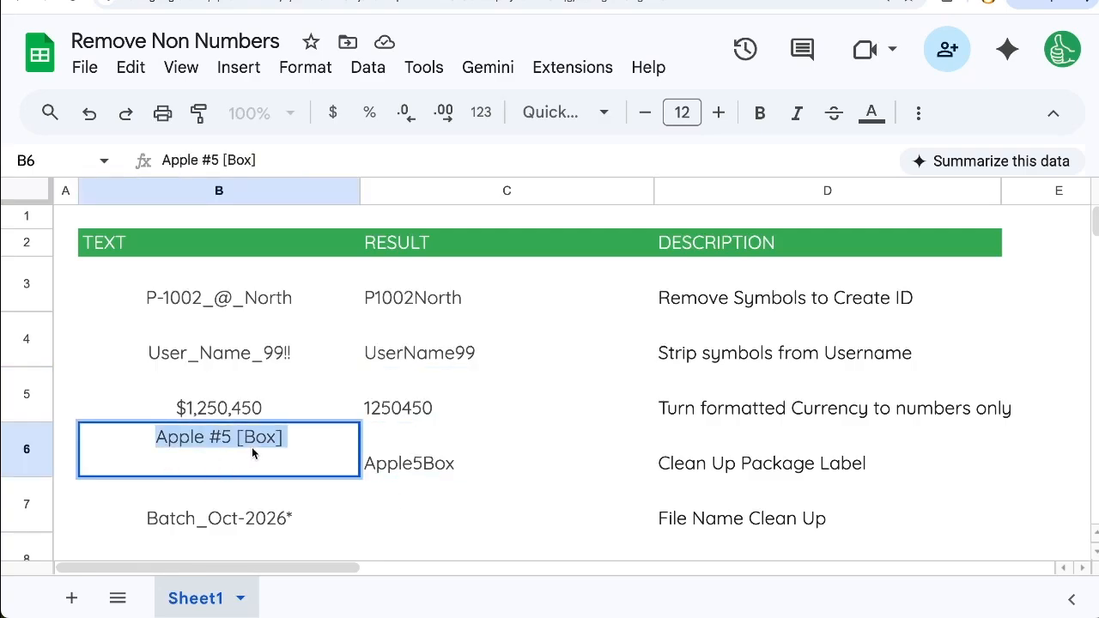
{"action": "left_click", "coordinate": [288, 438]}
- Copy the REGEXREPLACE formula from C6 into C7
{"action": "left_click", "coordinate": [417, 449]}
{"action": "key", "text": "super+c"}
{"action": "key", "text": "Down"}
{"action": "type", "text": "v"}
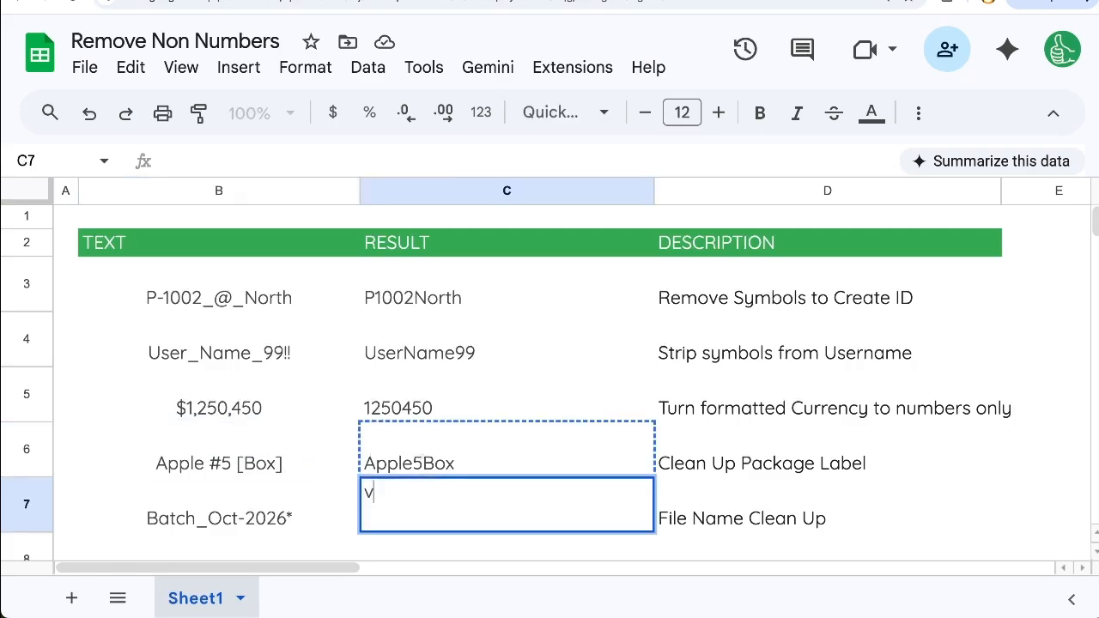
{"action": "key", "text": "Escape"}
{"action": "key", "text": "Up"}
{"action": "key", "text": "Down"}
{"action": "key", "text": "super+v"}
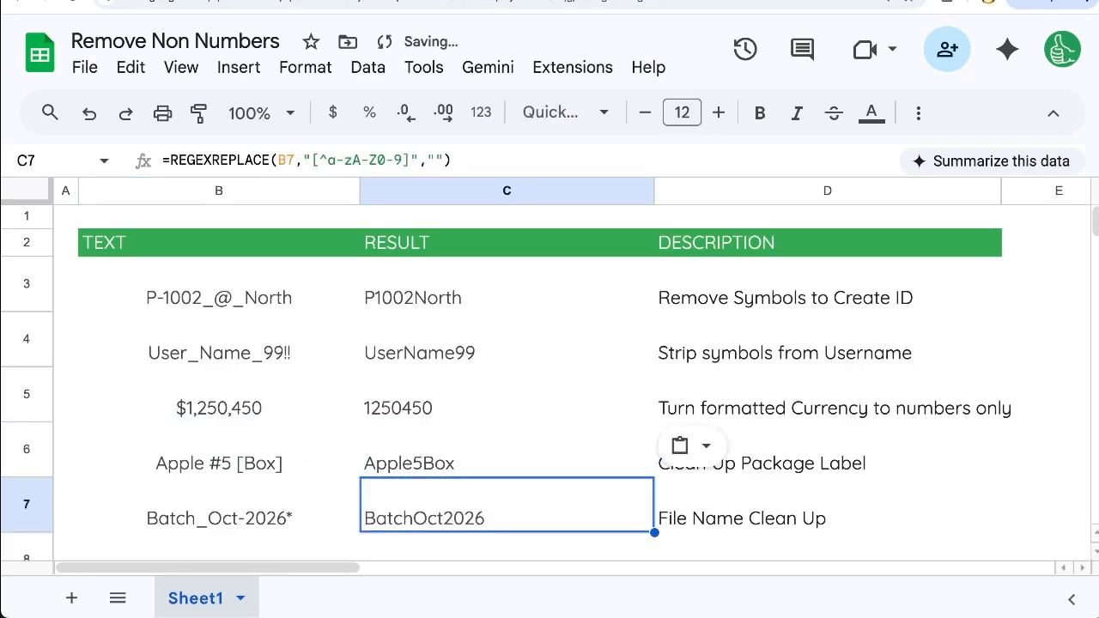
- Clear the formulas from C4:C7, keeping only the one in C3
{"action": "key", "text": "shift+Up"}
{"action": "key", "text": "shift+Up"}
{"action": "key", "text": "shift+Up"}
{"action": "key", "text": "BackSpace"}
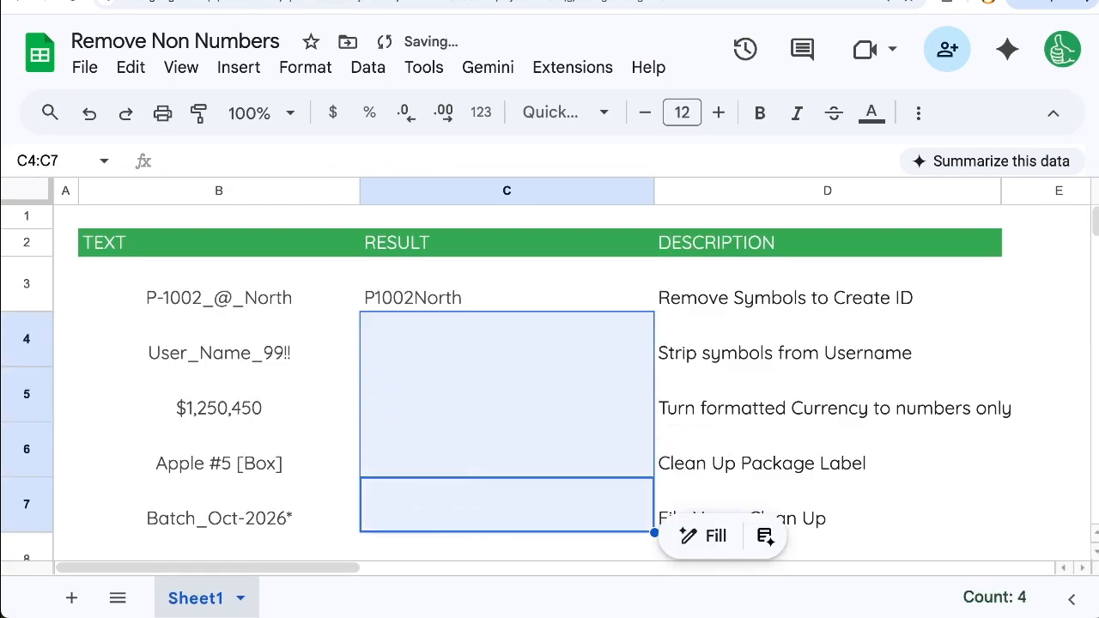
- Insert ARRAYFORMULA( in front of REGEXREPLACE in the C3 formula
{"action": "double_click", "coordinate": [406, 292]}
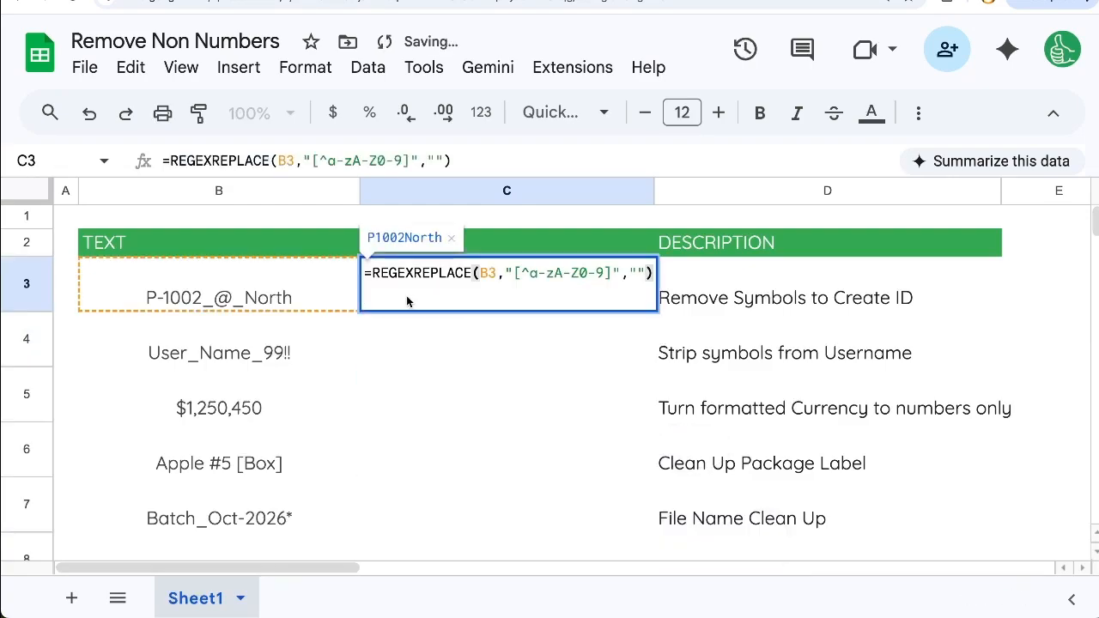
{"action": "key", "text": "Home"}
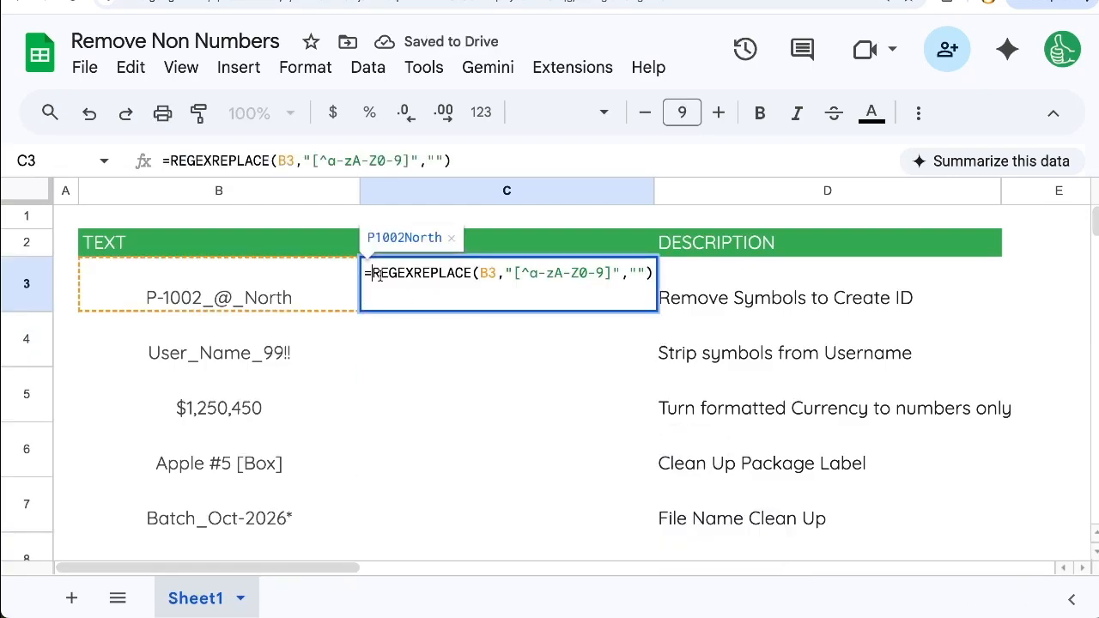
{"action": "left_click_drag", "start_coordinate": [372, 273], "coordinate": [656, 277]}
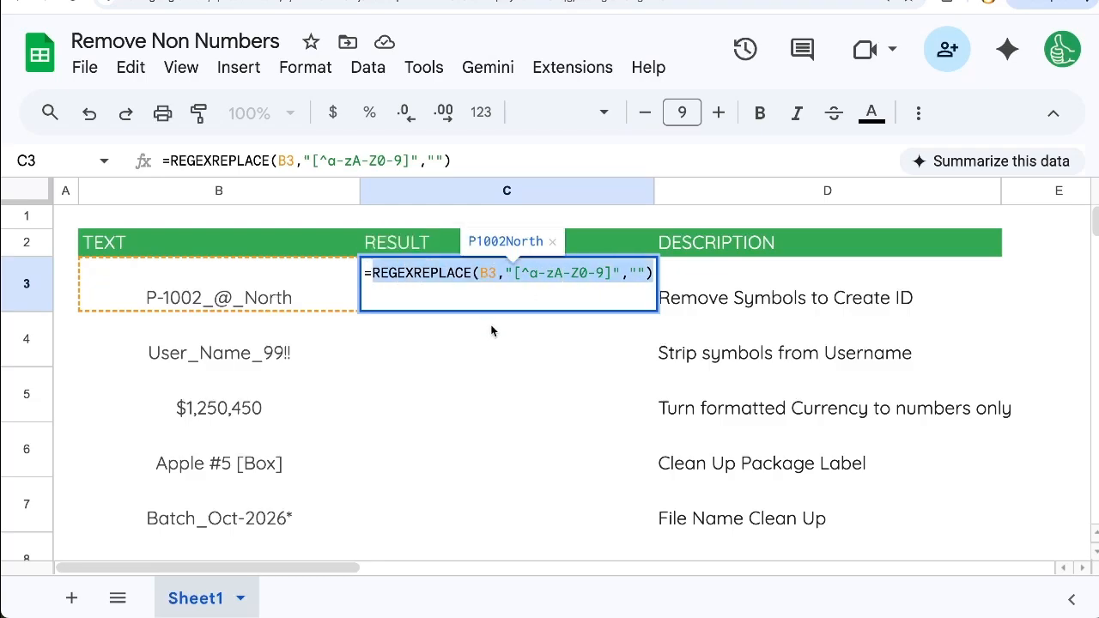
{"action": "key", "text": "Left"}
{"action": "type", "text": "ARRA"}
{"action": "type", "text": "YFORMULA"}
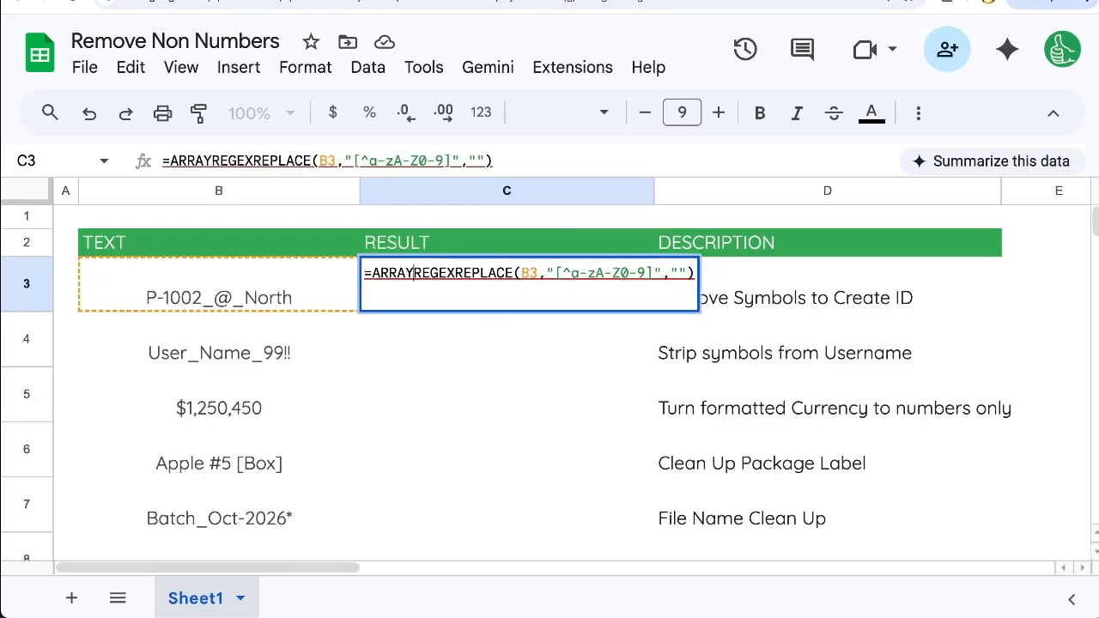
{"action": "type", "text": "("}
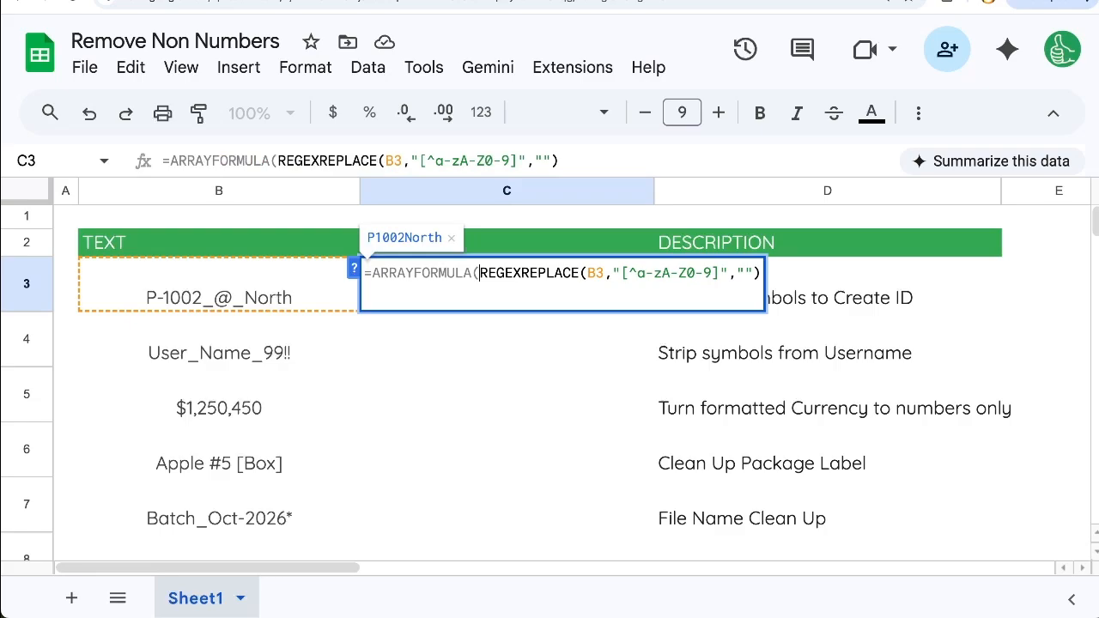
- Extend the reference in the C3 formula to B3:B and close the ARRAYFORMULA with a final parenthesis
{"action": "left_click", "coordinate": [602, 272]}
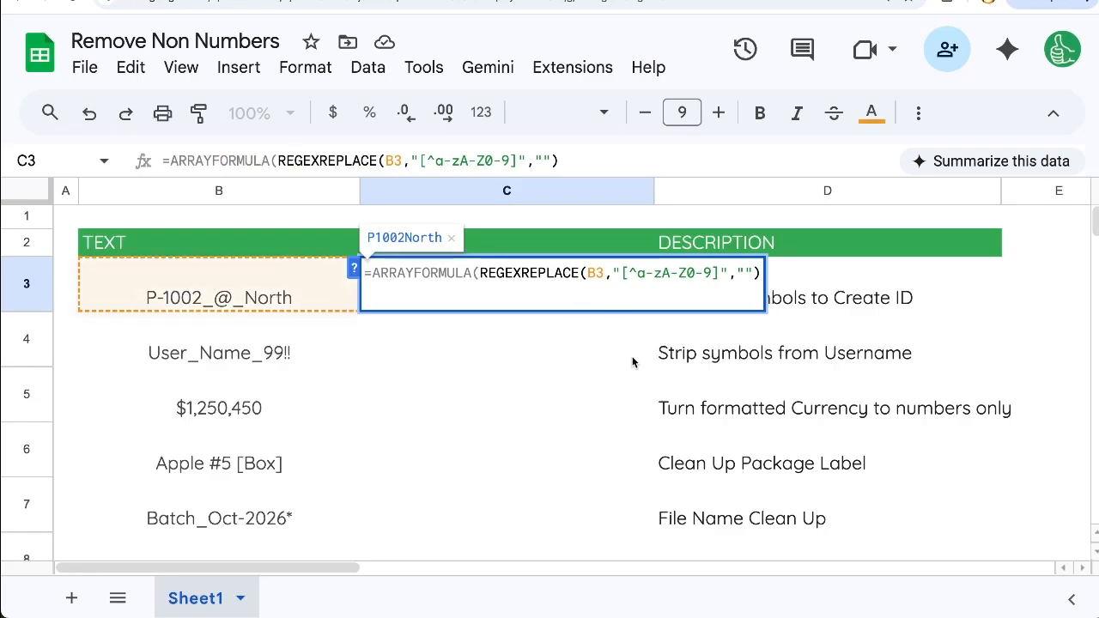
{"action": "type", "text": ":B"}
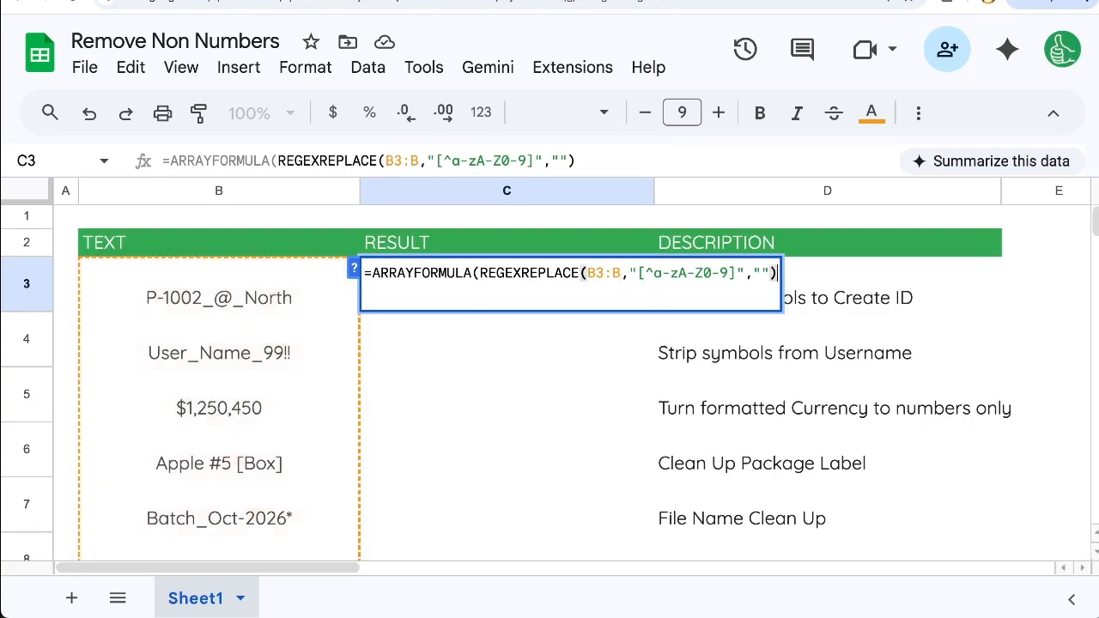
{"action": "key", "text": "End"}
{"action": "type", "text": ")"}
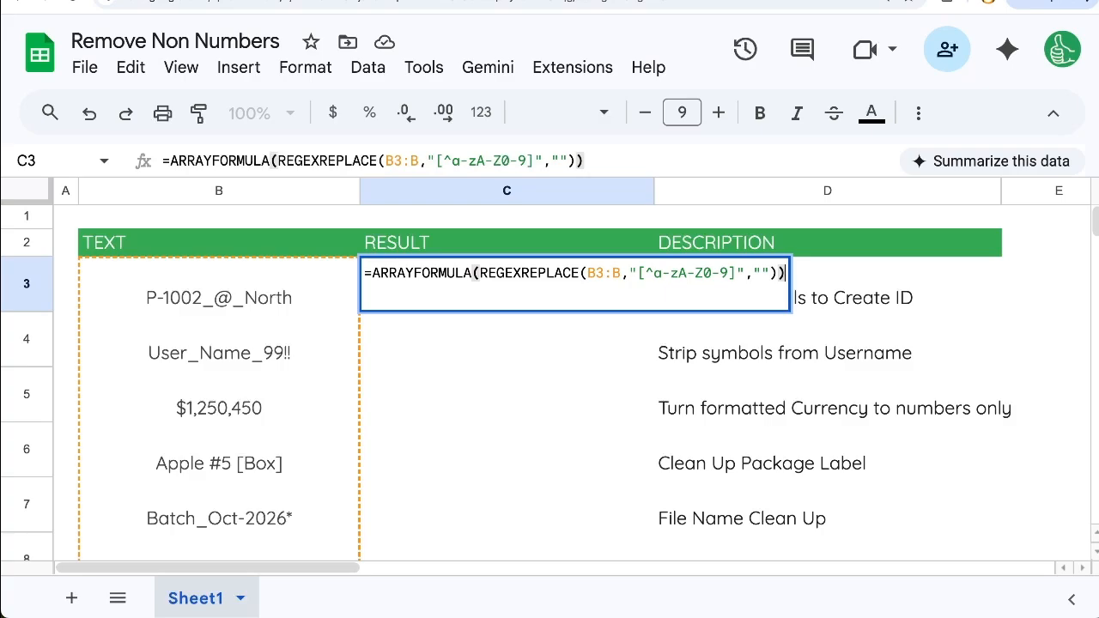
{"action": "key", "text": "Return"}
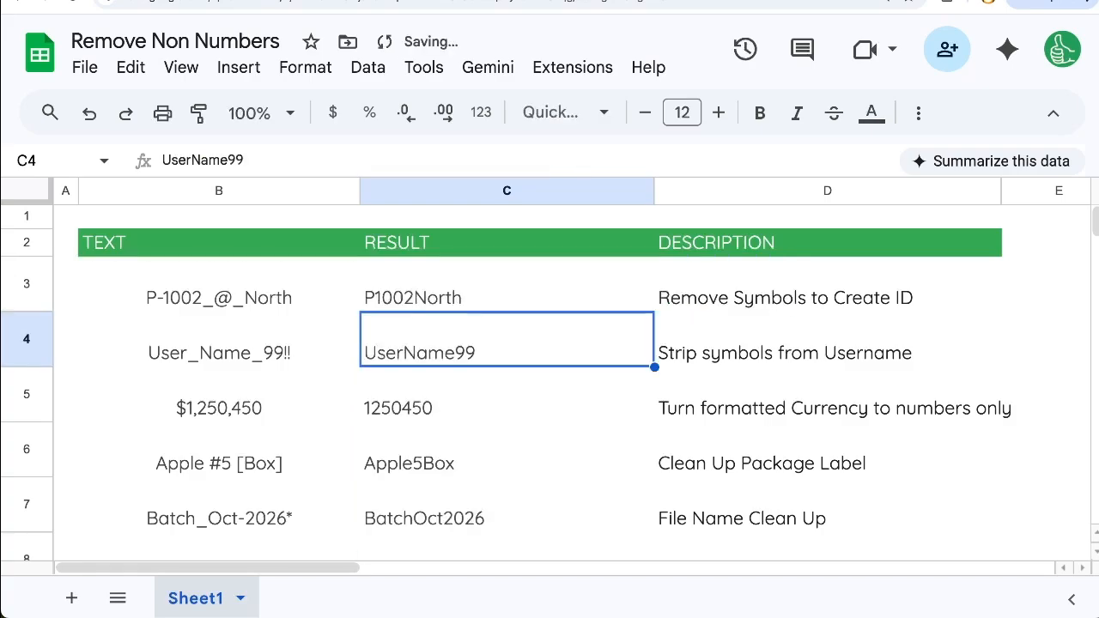
- Review the results in C3:C7 and examine the ARRAYFORMULA in C3 without changing it
{"action": "left_click_drag", "start_coordinate": [446, 273], "coordinate": [434, 503]}
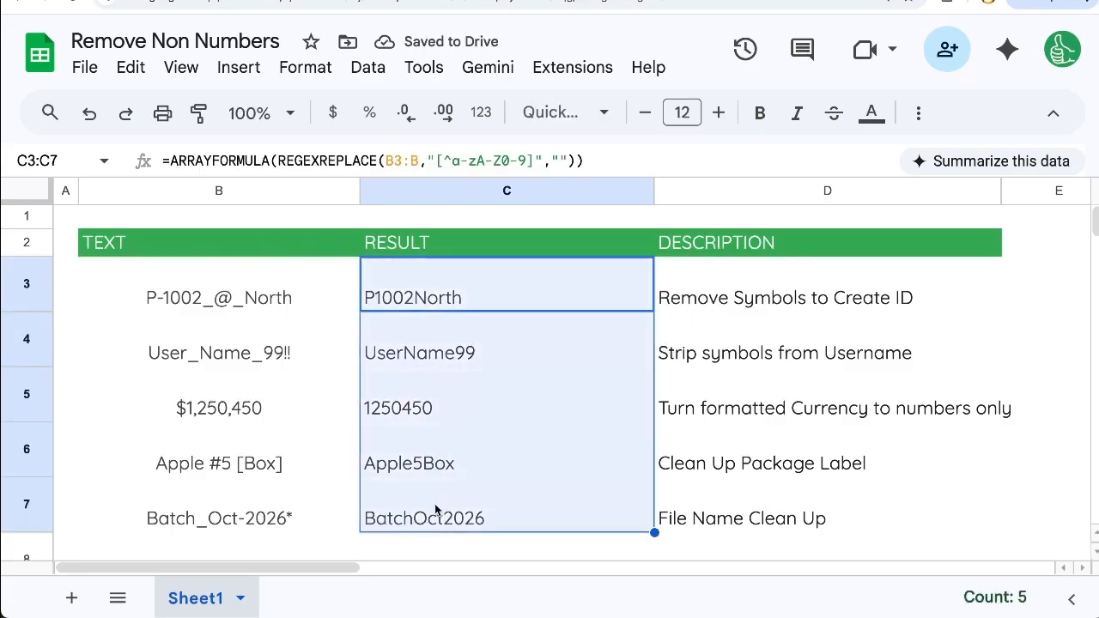
{"action": "double_click", "coordinate": [455, 282]}
{"action": "key", "text": "Escape"}
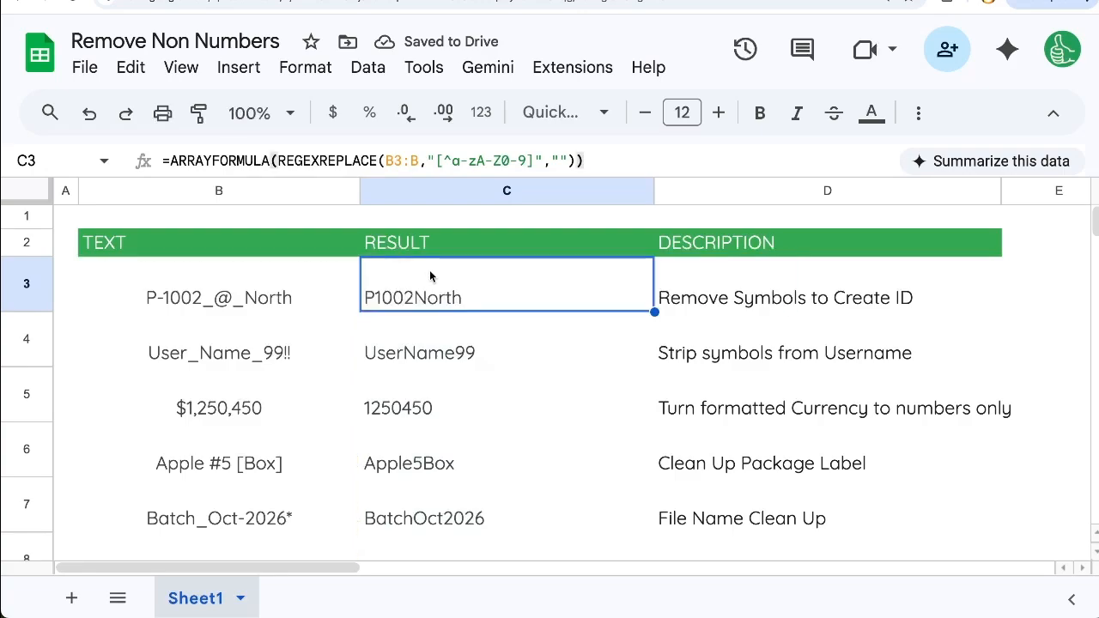
{"action": "double_click", "coordinate": [441, 300]}
{"action": "left_click_drag", "start_coordinate": [497, 273], "coordinate": [554, 276]}
{"action": "left_click_drag", "start_coordinate": [432, 270], "coordinate": [441, 272]}
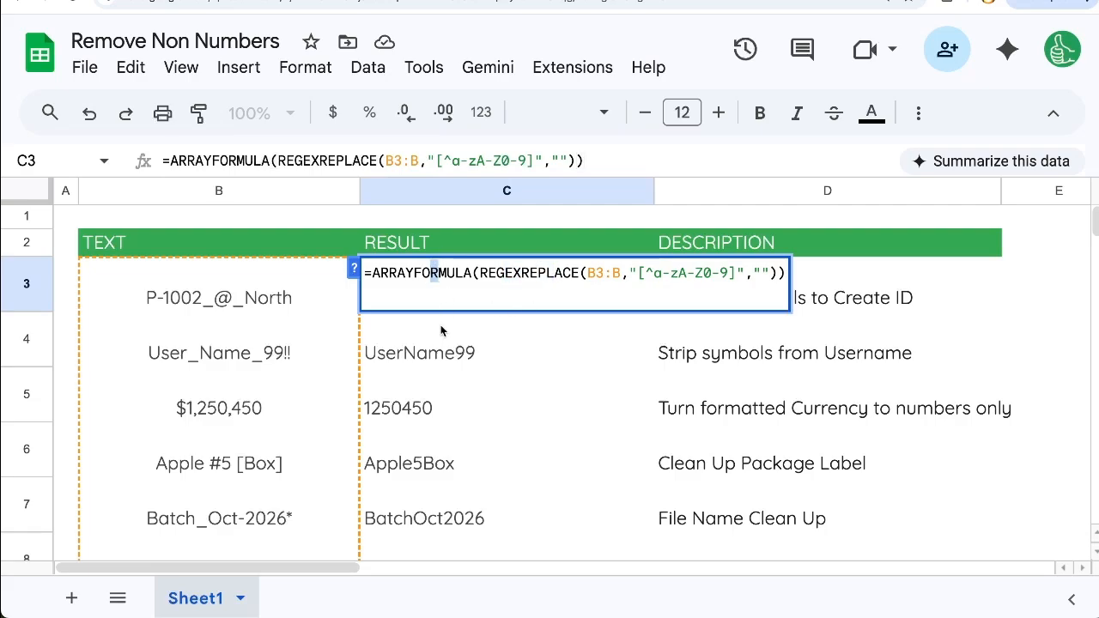
{"action": "key", "text": "Escape"}
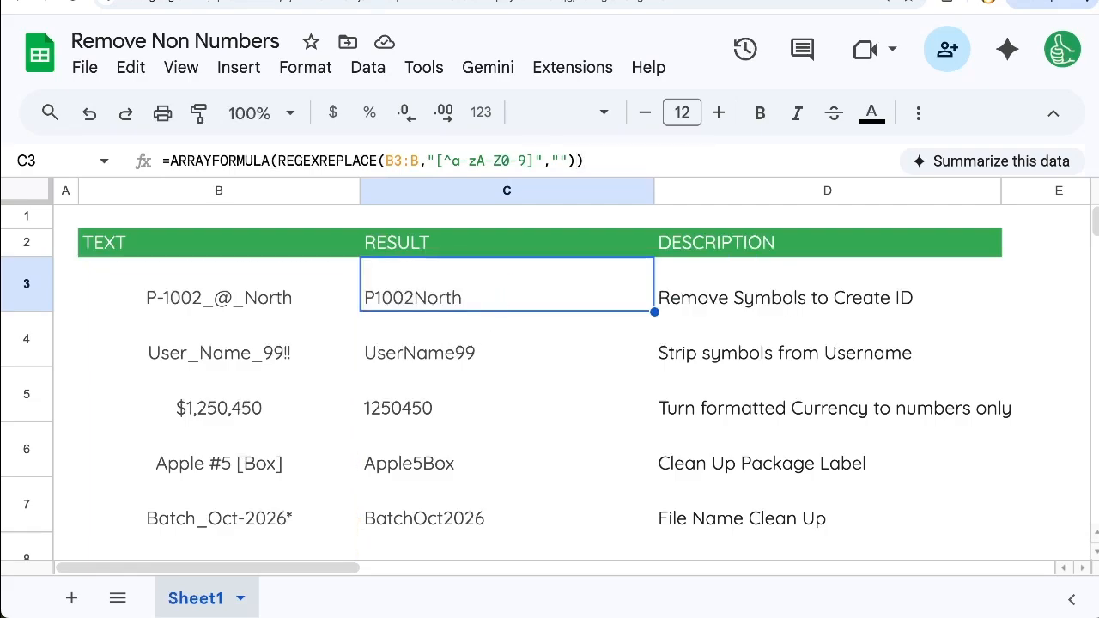